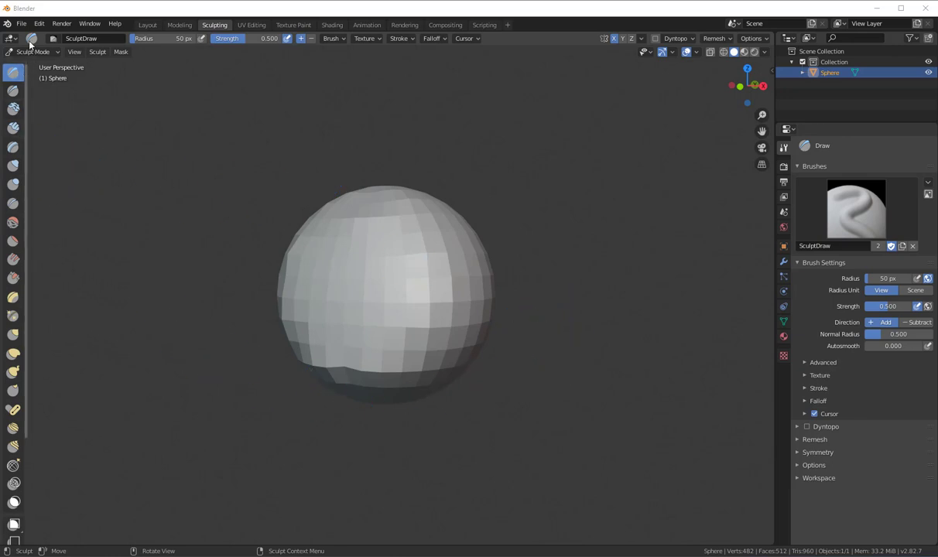
- Start a new General file and discard the unsaved changes to the current scene
{"action": "left_click", "coordinate": [21, 25]}
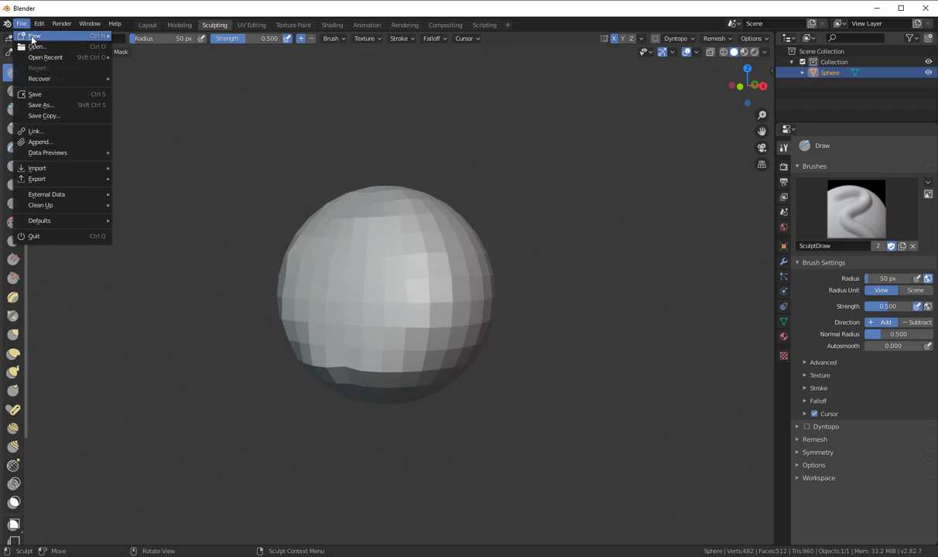
{"action": "mouse_move", "coordinate": [35, 41]}
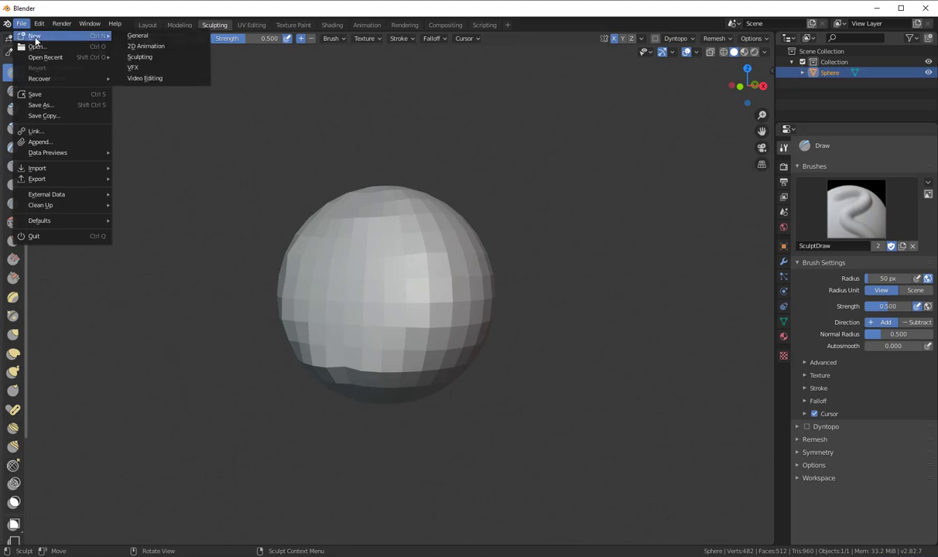
{"action": "left_click", "coordinate": [153, 36]}
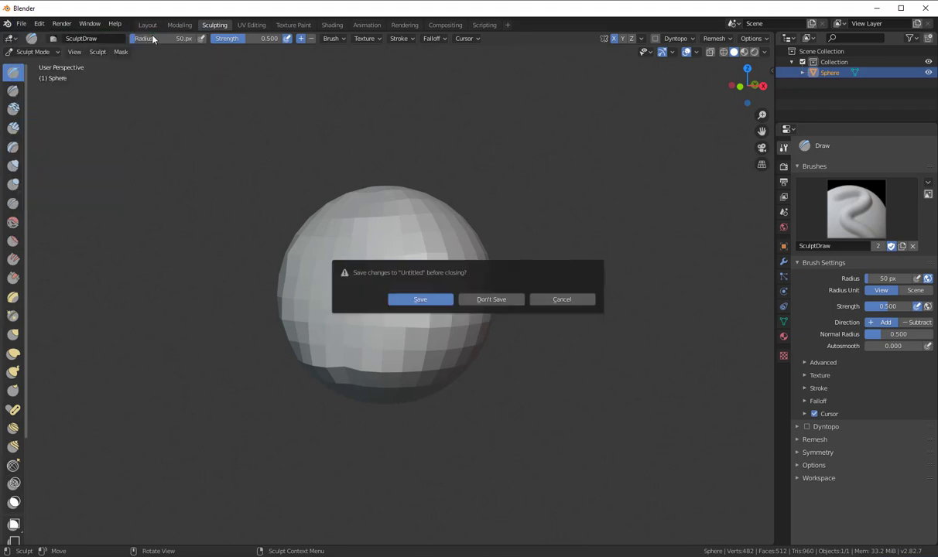
{"action": "left_click", "coordinate": [495, 304]}
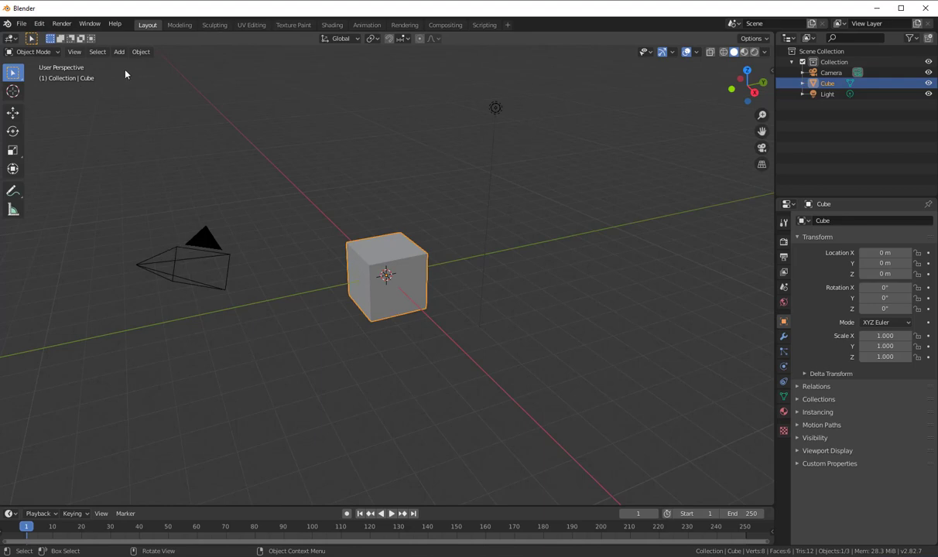
- Delete the default camera, cube and light, and add a UV sphere to the empty scene
{"action": "left_click_drag", "start_coordinate": [119, 69], "coordinate": [580, 433]}
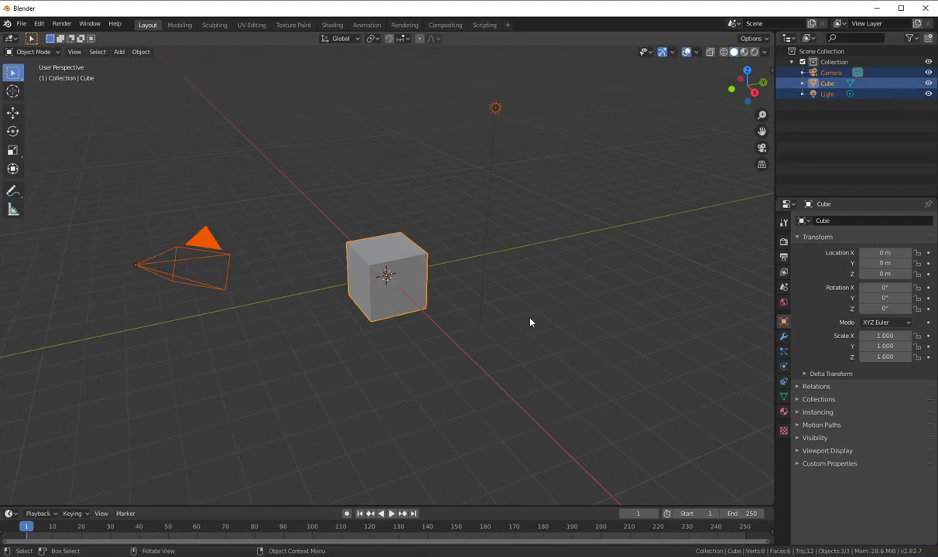
{"action": "key", "text": "Delete"}
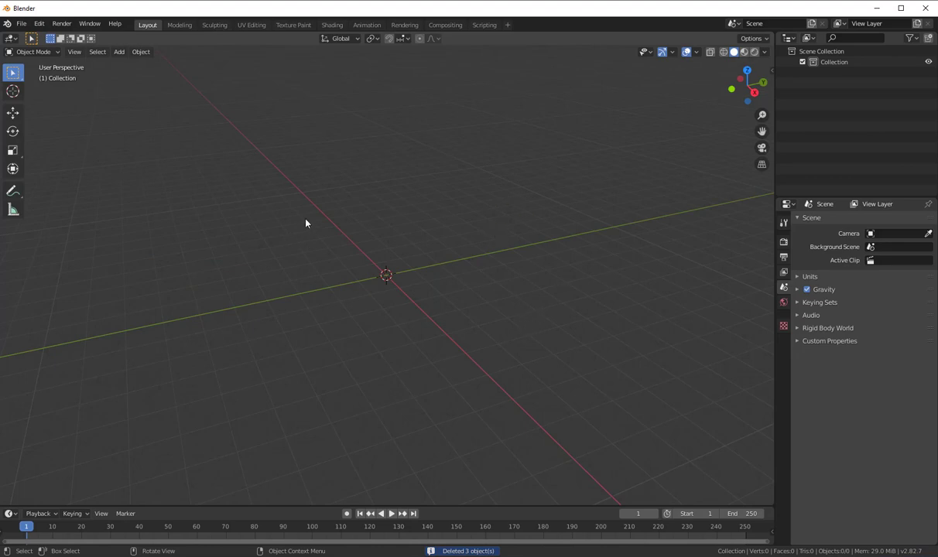
{"action": "key", "text": "shift+a"}
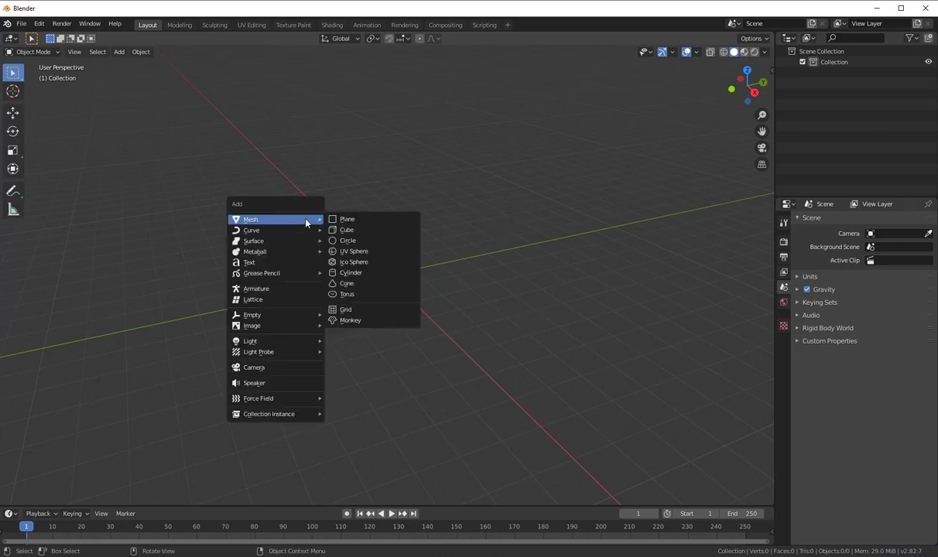
{"action": "mouse_move", "coordinate": [258, 222]}
{"action": "left_click", "coordinate": [356, 253]}
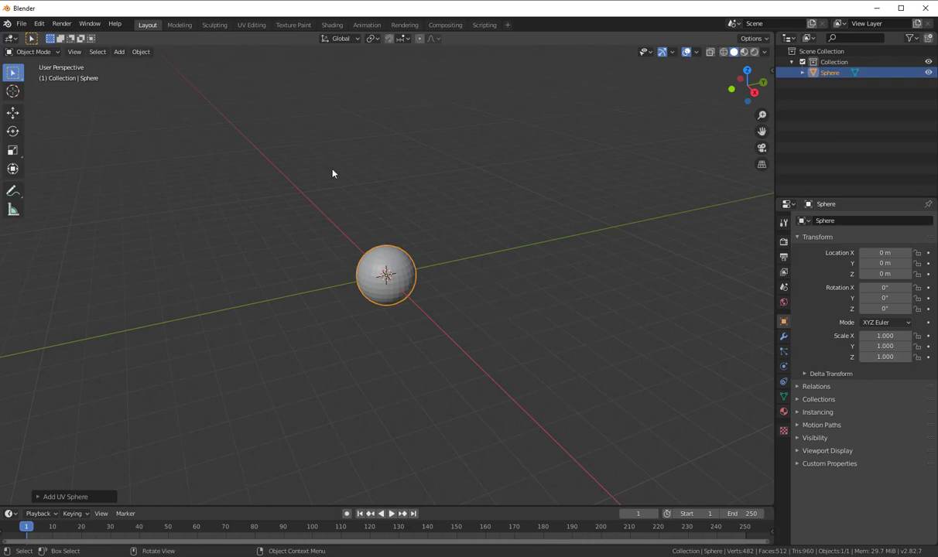
- Open the Sculpting workspace for the sphere and choose the Grab brush with its tool settings displayed
{"action": "left_click", "coordinate": [215, 26]}
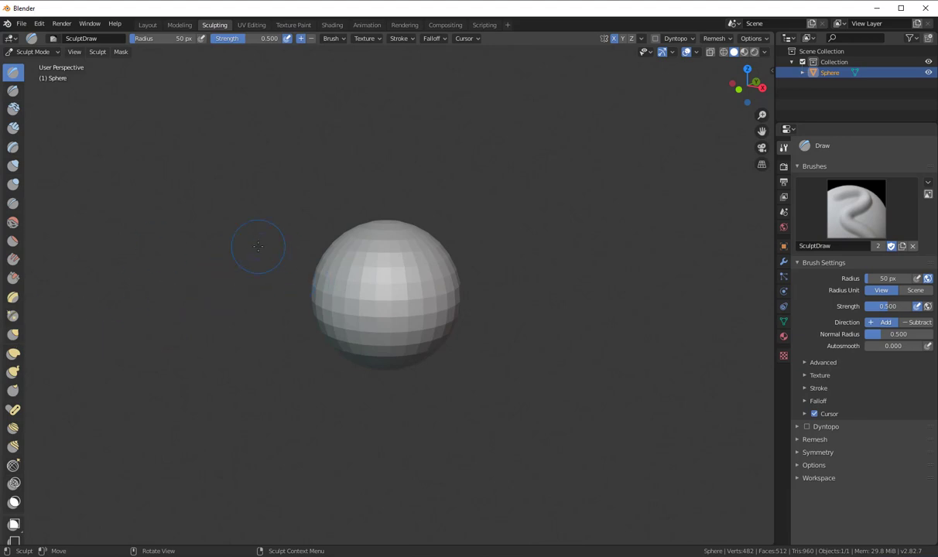
{"action": "key", "text": "g"}
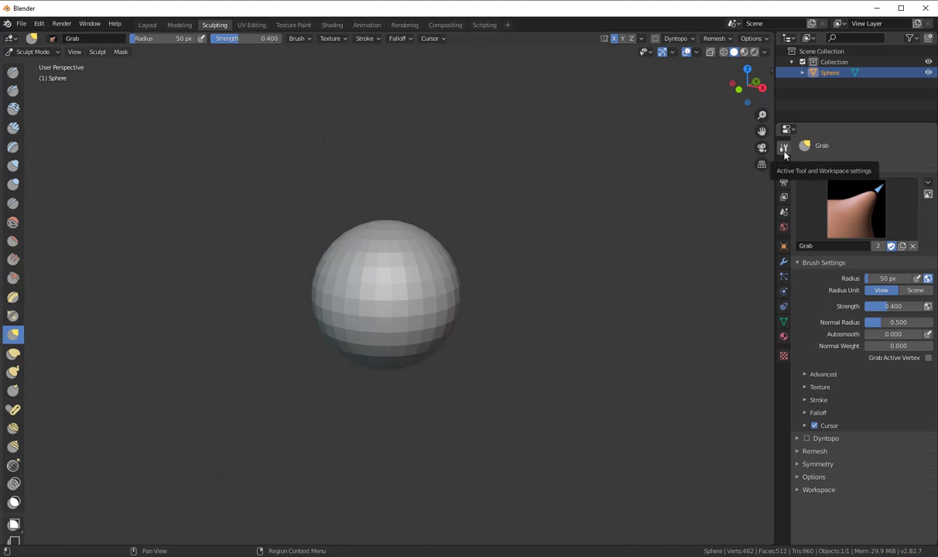
{"action": "left_click", "coordinate": [784, 247]}
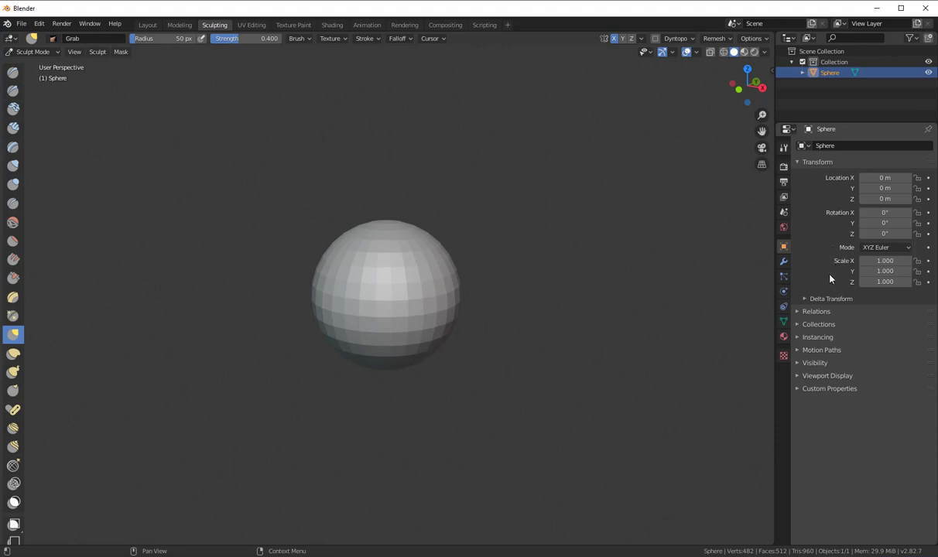
{"action": "left_click", "coordinate": [784, 150]}
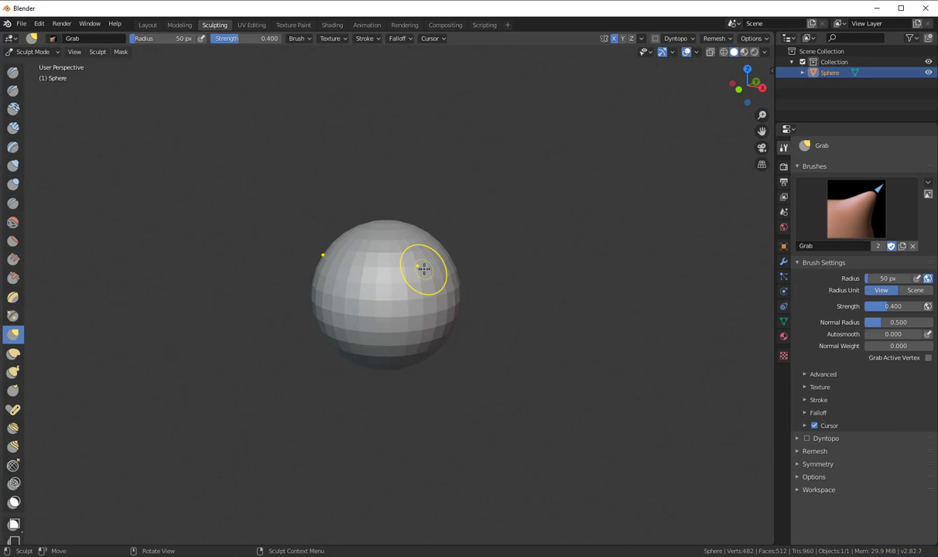
- Enlarge the Grab brush radius to 176 px
{"action": "key", "text": "bracketright"}
{"action": "key", "text": "bracketright"}
{"action": "key", "text": "bracketright"}
{"action": "key", "text": "bracketright"}
{"action": "key", "text": "bracketright"}
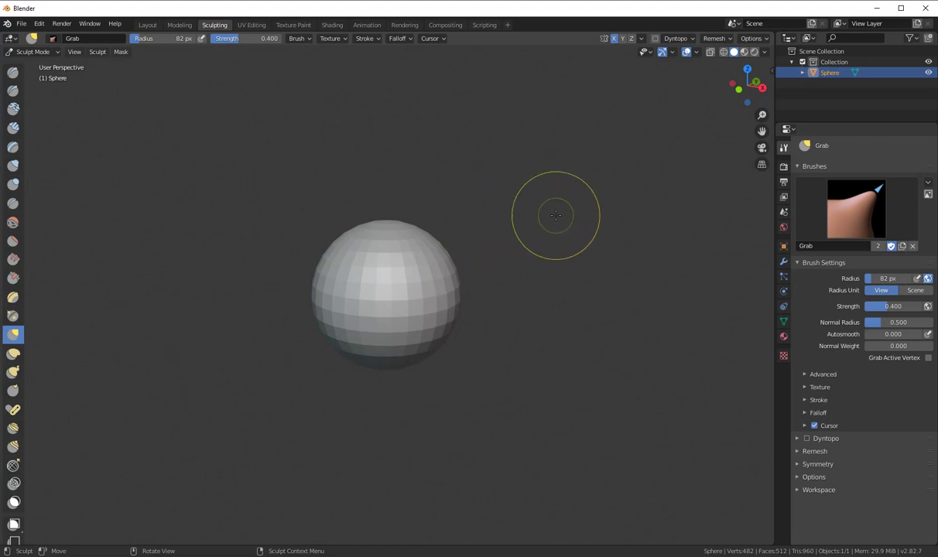
{"action": "key", "text": "f"}
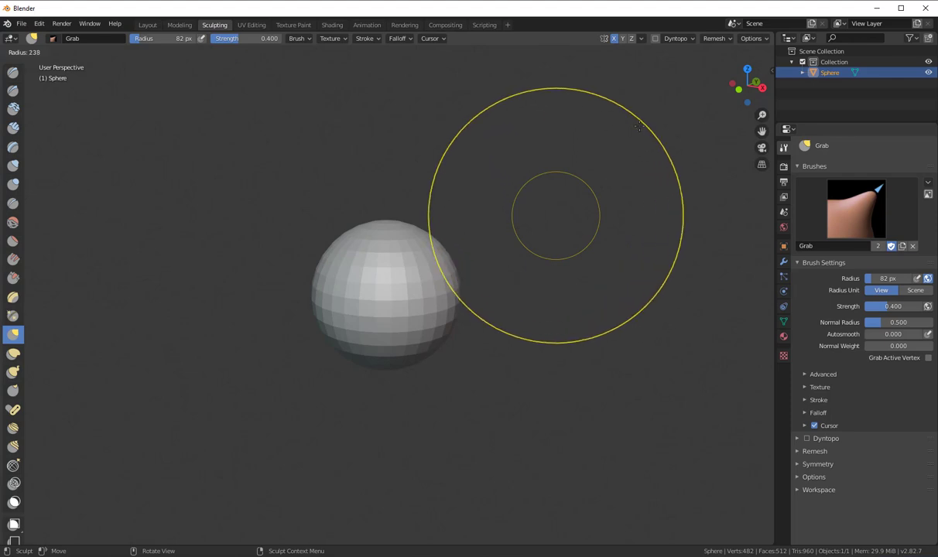
{"action": "left_click", "coordinate": [602, 155]}
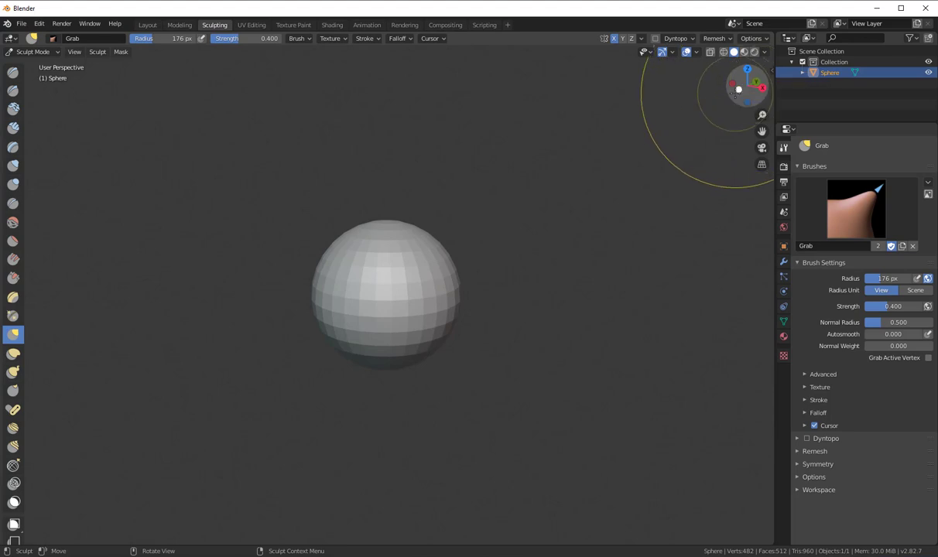
- In front orthographic view, grab the sphere's upper and lower parts and stretch them into a tall egg shape, narrower at the bottom
{"action": "left_click", "coordinate": [739, 83]}
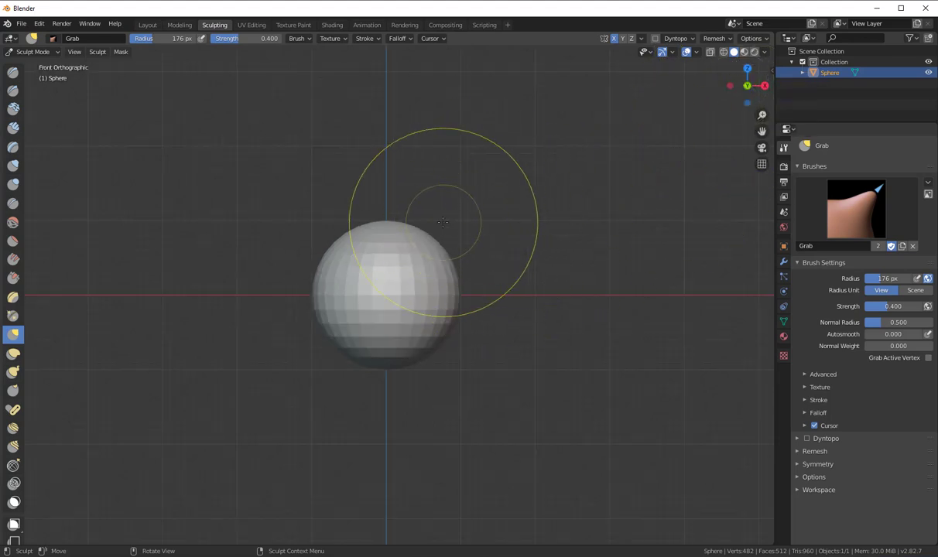
{"action": "mouse_move", "coordinate": [429, 244]}
{"action": "left_mouse_down"}
{"action": "mouse_move", "coordinate": [440, 209]}
{"action": "mouse_move", "coordinate": [412, 211]}
{"action": "mouse_move", "coordinate": [414, 199]}
{"action": "left_mouse_up"}
{"action": "left_click_drag", "start_coordinate": [414, 363], "coordinate": [417, 390]}
{"action": "left_click_drag", "start_coordinate": [375, 207], "coordinate": [375, 158]}
{"action": "left_click_drag", "start_coordinate": [327, 222], "coordinate": [308, 181]}
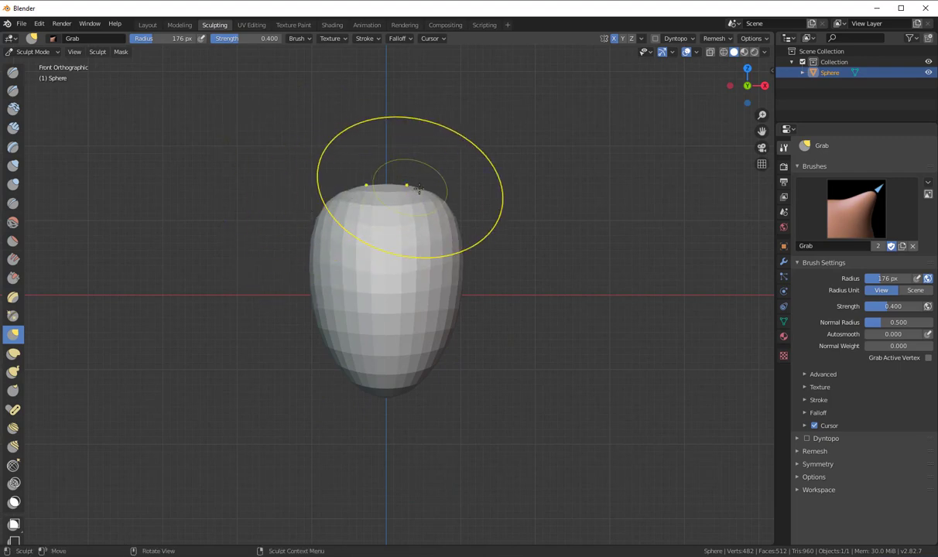
{"action": "left_click_drag", "start_coordinate": [415, 195], "coordinate": [417, 185]}
{"action": "left_click_drag", "start_coordinate": [420, 377], "coordinate": [429, 399]}
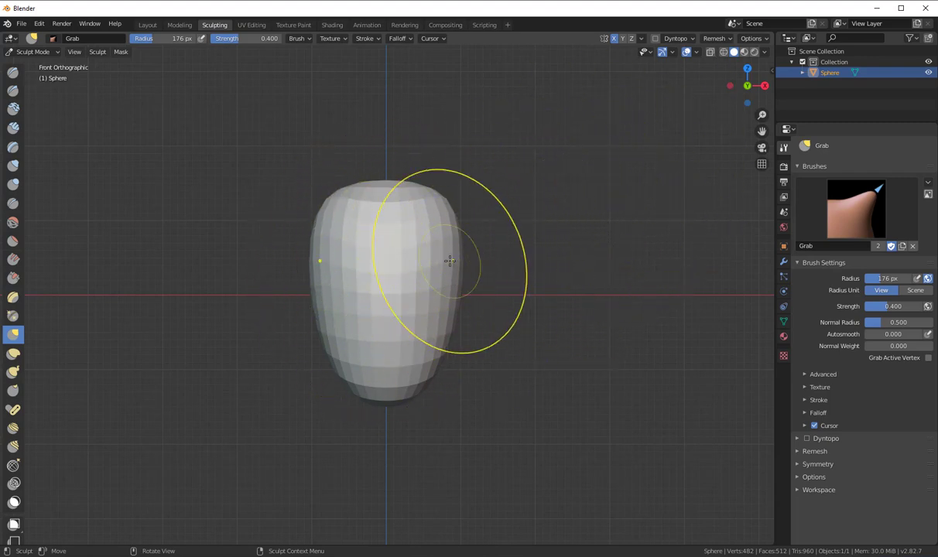
- Inspect the stretched mesh with X-ray display and return to the opaque display
{"action": "left_click", "coordinate": [714, 53]}
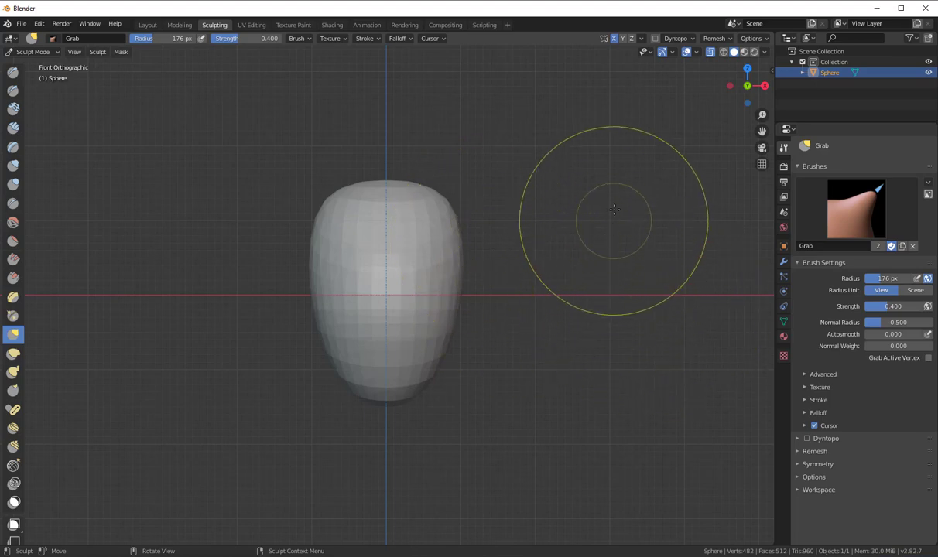
{"action": "mouse_move", "coordinate": [549, 219]}
{"action": "middle_mouse_down"}
{"action": "mouse_move", "coordinate": [458, 241]}
{"action": "mouse_move", "coordinate": [335, 247]}
{"action": "mouse_move", "coordinate": [360, 245]}
{"action": "mouse_move", "coordinate": [362, 254]}
{"action": "middle_mouse_up"}
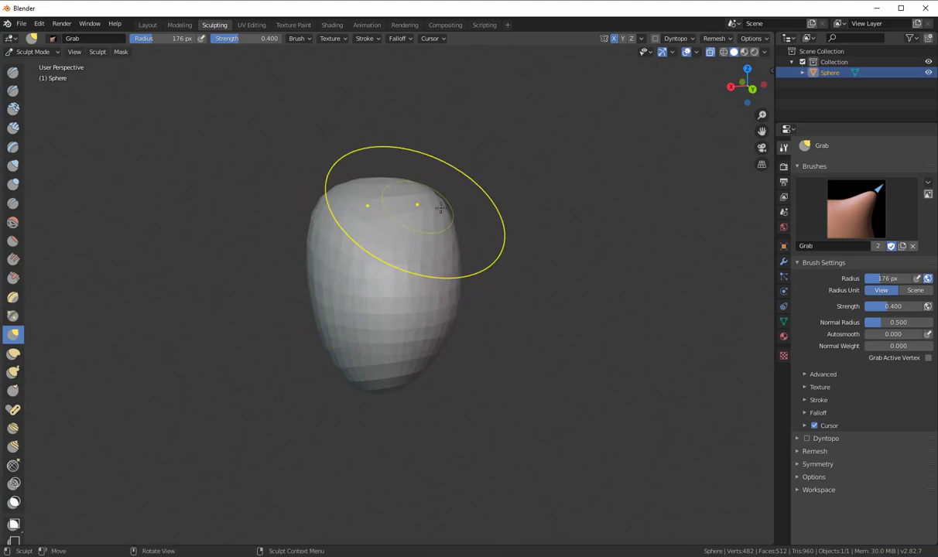
{"action": "left_click", "coordinate": [710, 52]}
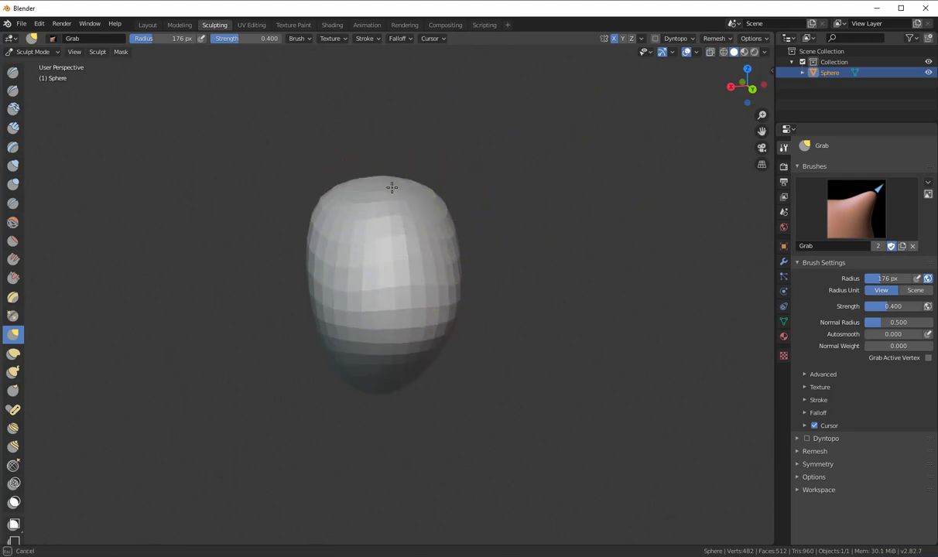
- Examine the stretched form all around, including the front, left, right, top and bottom orthographic views
{"action": "mouse_move", "coordinate": [502, 439]}
{"action": "middle_mouse_down"}
{"action": "mouse_move", "coordinate": [495, 316]}
{"action": "mouse_move", "coordinate": [433, 366]}
{"action": "middle_mouse_up"}
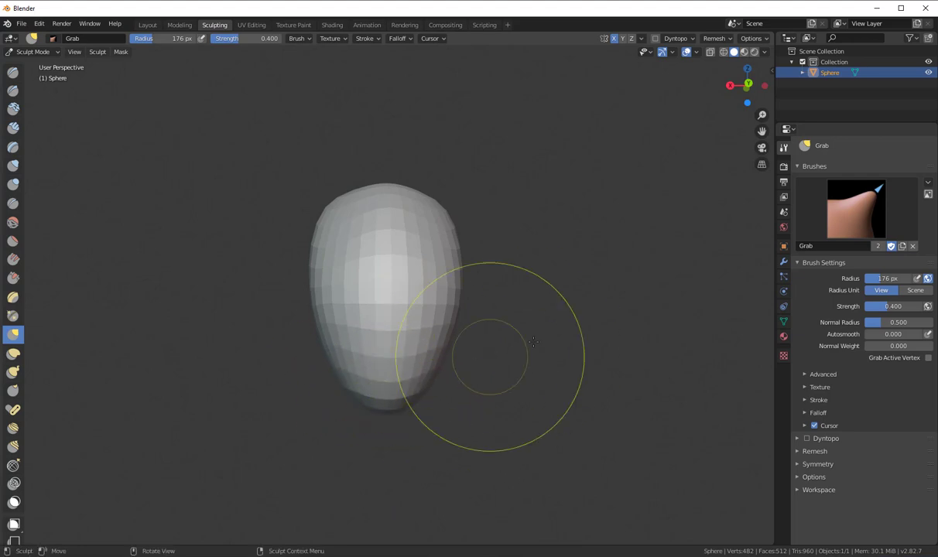
{"action": "mouse_move", "coordinate": [464, 398]}
{"action": "middle_mouse_down"}
{"action": "mouse_move", "coordinate": [683, 349]}
{"action": "mouse_move", "coordinate": [548, 363]}
{"action": "mouse_move", "coordinate": [741, 359]}
{"action": "mouse_move", "coordinate": [290, 358]}
{"action": "middle_mouse_up"}
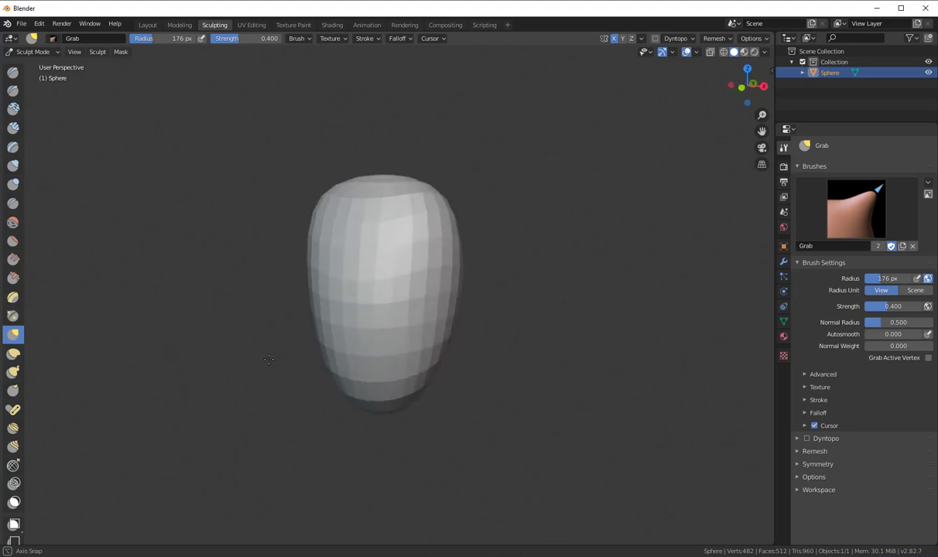
{"action": "mouse_move", "coordinate": [486, 295]}
{"action": "middle_mouse_down"}
{"action": "mouse_move", "coordinate": [377, 329]}
{"action": "mouse_move", "coordinate": [403, 302]}
{"action": "middle_mouse_up"}
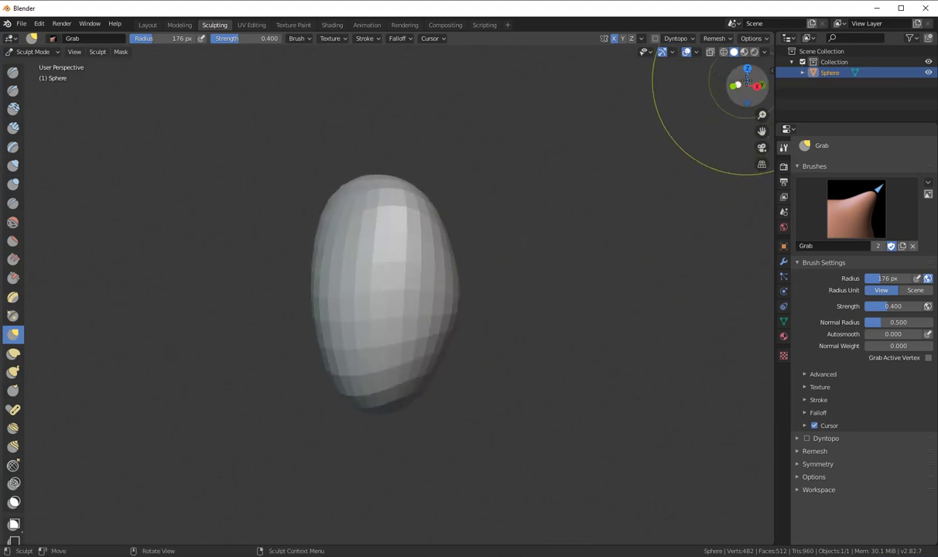
{"action": "left_click_drag", "start_coordinate": [739, 82], "coordinate": [780, 122]}
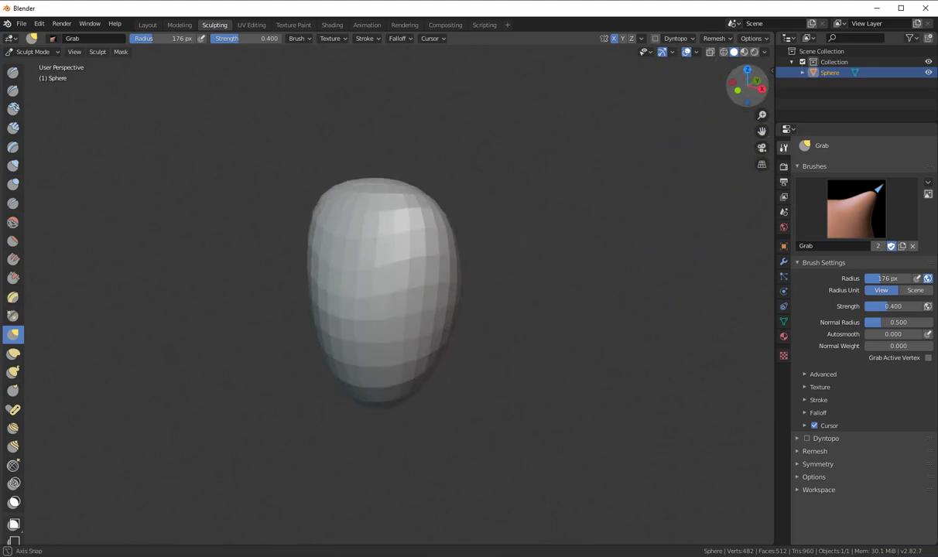
{"action": "left_click", "coordinate": [737, 89]}
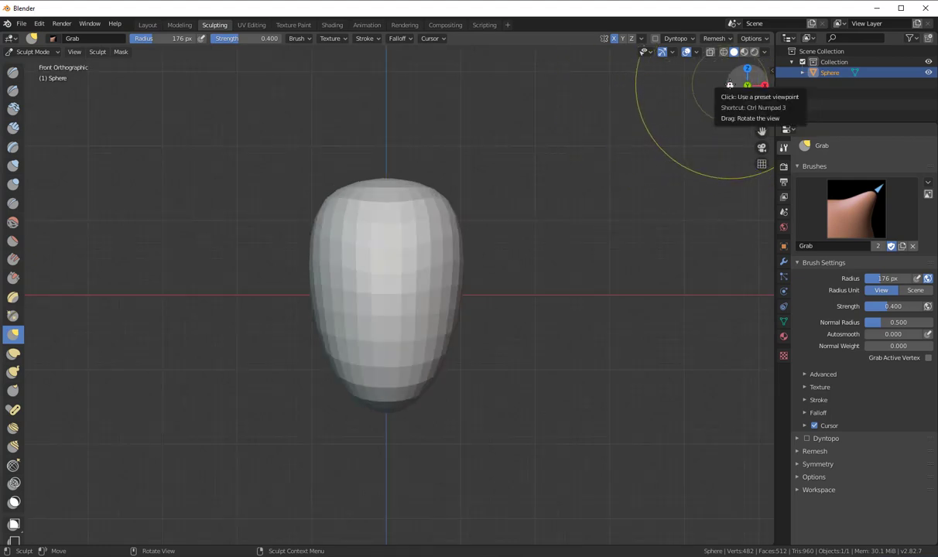
{"action": "left_click", "coordinate": [729, 86]}
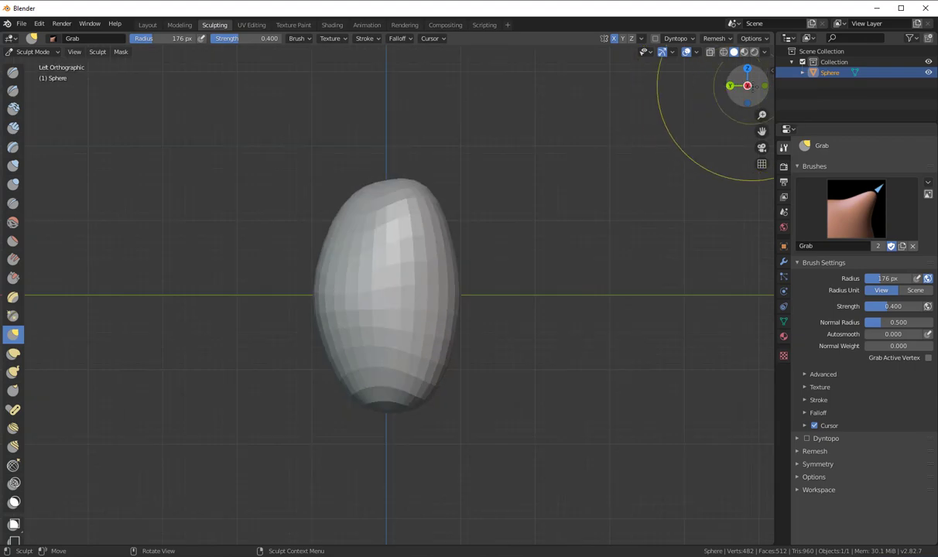
{"action": "left_click", "coordinate": [746, 86]}
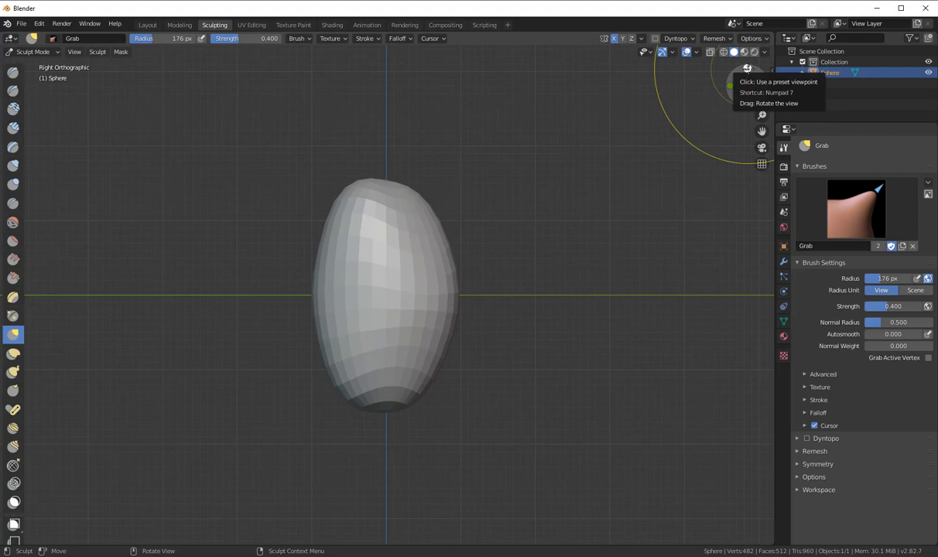
{"action": "left_click", "coordinate": [747, 69]}
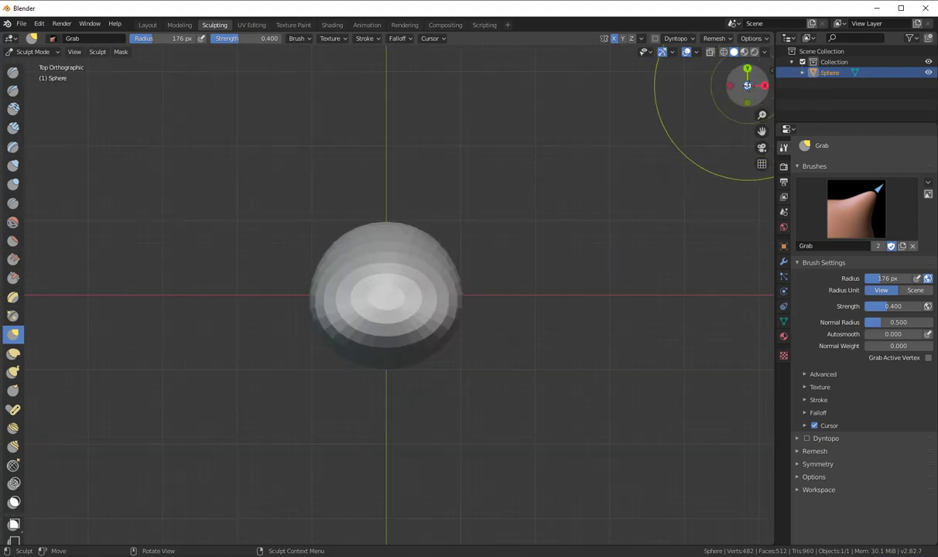
{"action": "left_click", "coordinate": [746, 86]}
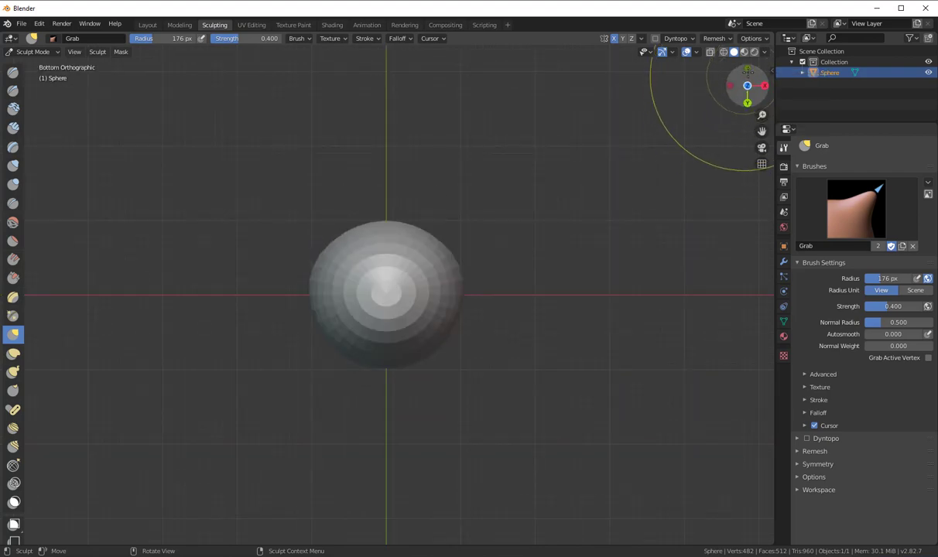
- Grab the form's upper corners to raise them and pull its lower end further down to lengthen the shape
{"action": "left_click_drag", "start_coordinate": [739, 99], "coordinate": [731, 109]}
{"action": "left_click_drag", "start_coordinate": [444, 208], "coordinate": [445, 184]}
{"action": "left_click_drag", "start_coordinate": [417, 375], "coordinate": [418, 409]}
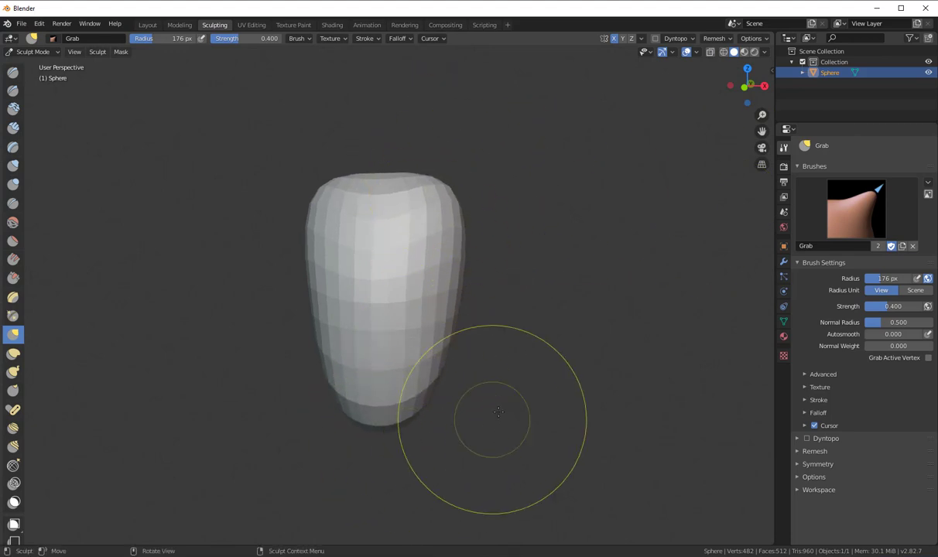
{"action": "middle_click_drag", "start_coordinate": [496, 415], "coordinate": [391, 372]}
{"action": "mouse_move", "coordinate": [422, 445]}
{"action": "left_mouse_down"}
{"action": "mouse_move", "coordinate": [370, 423]}
{"action": "mouse_move", "coordinate": [391, 427]}
{"action": "left_mouse_up"}
- In left orthographic view, push the middle of the +Y side inward, pull the bottom down and lean the top toward +Y
{"action": "mouse_move", "coordinate": [478, 276]}
{"action": "middle_mouse_down"}
{"action": "mouse_move", "coordinate": [486, 230]}
{"action": "mouse_move", "coordinate": [416, 205]}
{"action": "middle_mouse_up"}
{"action": "middle_click_drag", "start_coordinate": [492, 217], "coordinate": [741, 224]}
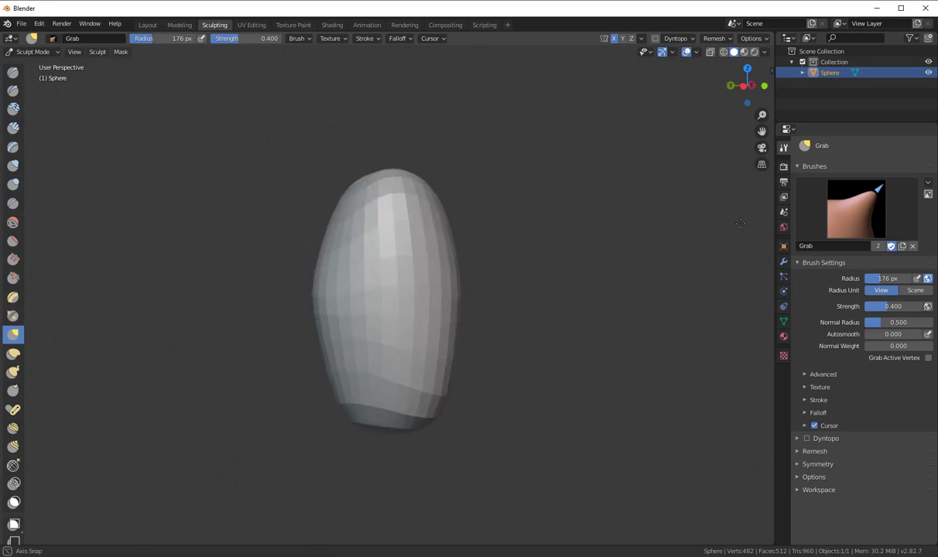
{"action": "left_click", "coordinate": [743, 87]}
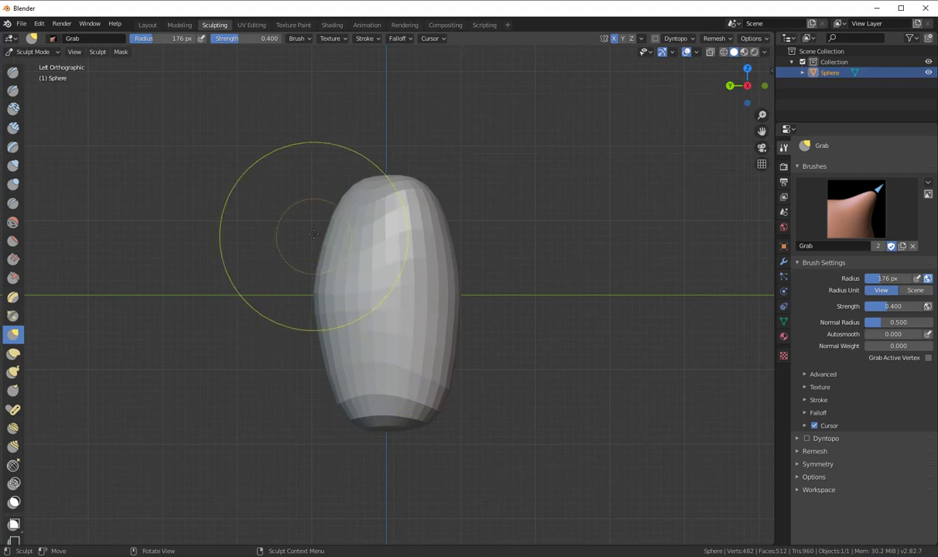
{"action": "mouse_move", "coordinate": [316, 306]}
{"action": "left_mouse_down"}
{"action": "mouse_move", "coordinate": [343, 304]}
{"action": "mouse_move", "coordinate": [359, 328]}
{"action": "left_mouse_up"}
{"action": "mouse_move", "coordinate": [369, 423]}
{"action": "left_mouse_down"}
{"action": "mouse_move", "coordinate": [373, 441]}
{"action": "mouse_move", "coordinate": [398, 443]}
{"action": "mouse_move", "coordinate": [374, 435]}
{"action": "left_mouse_up"}
{"action": "left_click_drag", "start_coordinate": [350, 350], "coordinate": [362, 349]}
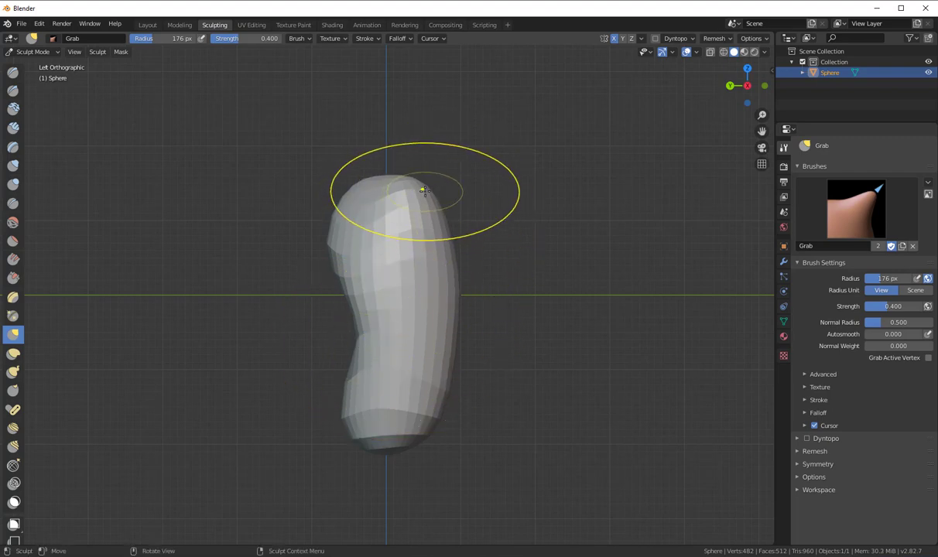
{"action": "left_click_drag", "start_coordinate": [415, 189], "coordinate": [367, 198]}
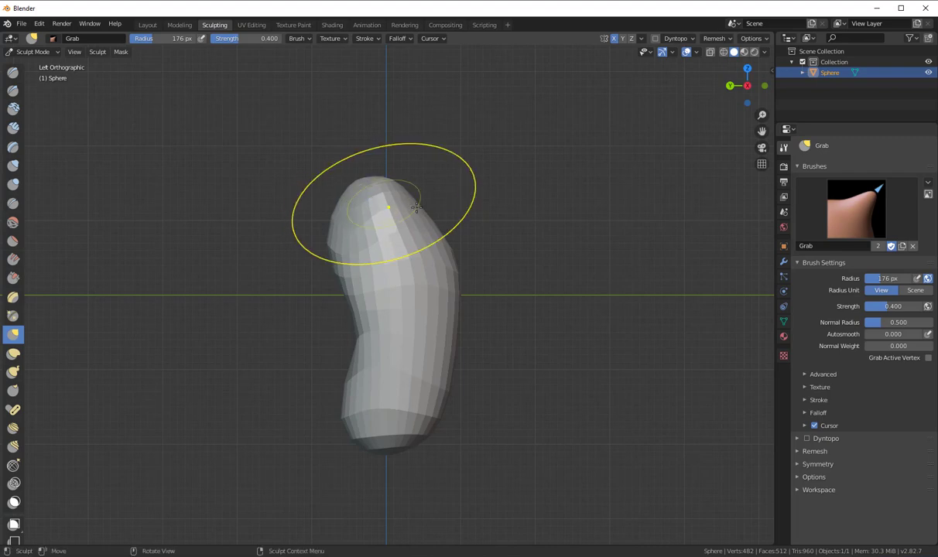
- Ease the bulge on the -Y side in left orthographic view and widen the lower end in front orthographic view
{"action": "left_click_drag", "start_coordinate": [430, 220], "coordinate": [437, 280]}
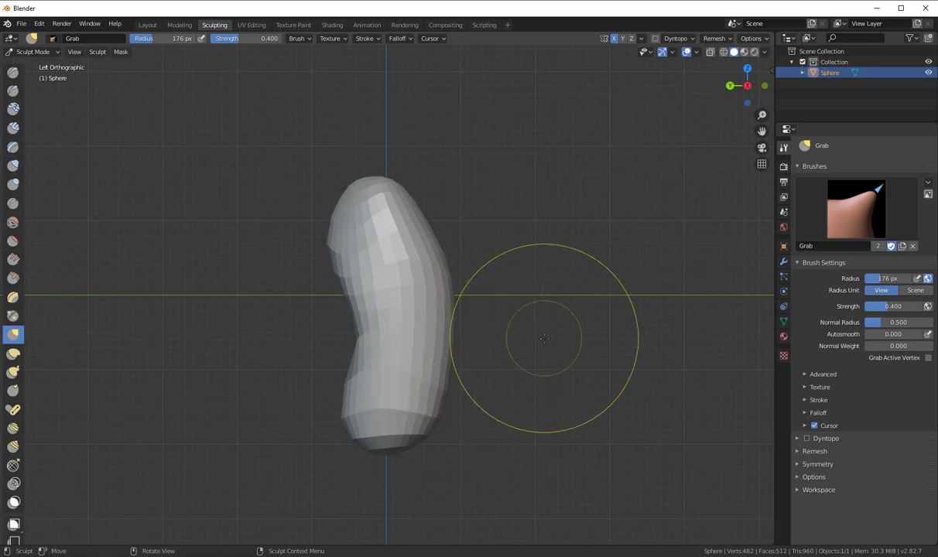
{"action": "left_click_drag", "start_coordinate": [744, 85], "coordinate": [629, 87]}
{"action": "left_click", "coordinate": [745, 85]}
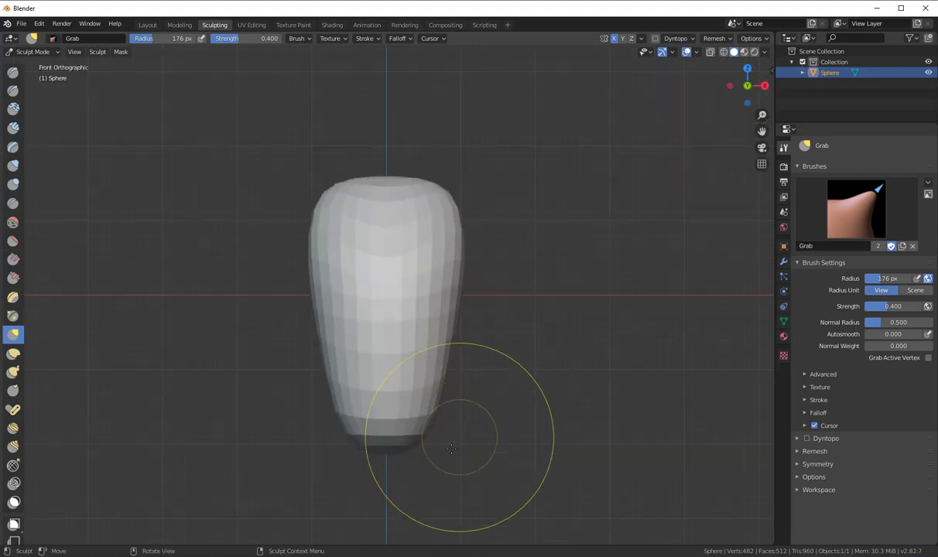
{"action": "left_click_drag", "start_coordinate": [431, 419], "coordinate": [464, 421]}
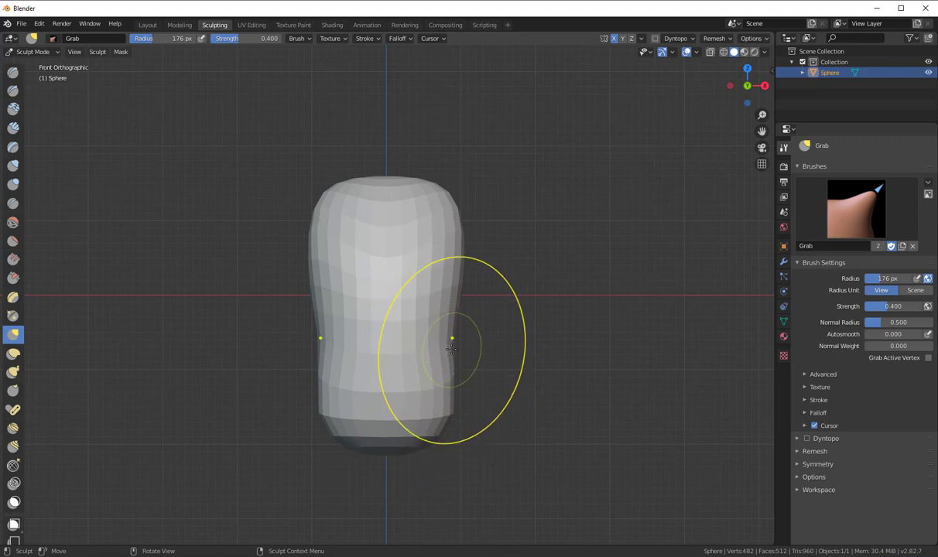
{"action": "left_click_drag", "start_coordinate": [444, 348], "coordinate": [445, 402]}
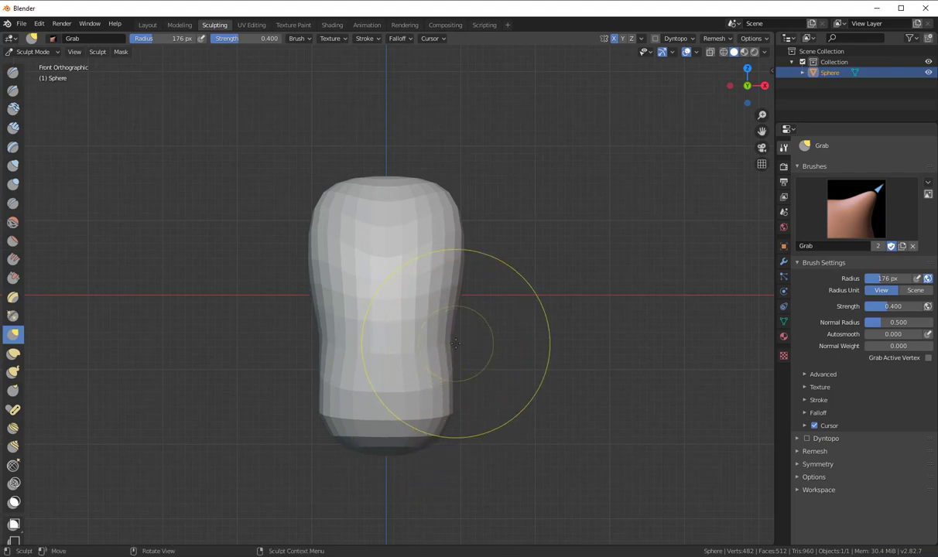
- Grab the sides of the form just above its lower end and pinch them inward into a waist
{"action": "left_click_drag", "start_coordinate": [446, 344], "coordinate": [425, 330]}
{"action": "left_click_drag", "start_coordinate": [447, 344], "coordinate": [423, 331]}
{"action": "mouse_move", "coordinate": [447, 345]}
{"action": "left_mouse_down"}
{"action": "mouse_move", "coordinate": [422, 331]}
{"action": "mouse_move", "coordinate": [445, 345]}
{"action": "left_mouse_up"}
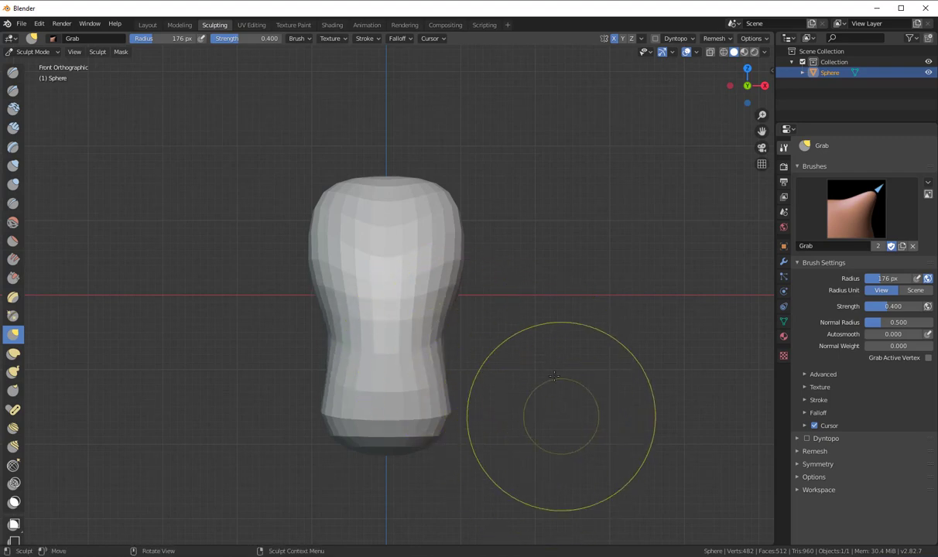
- Round off the top corners and push the sides of the upper part inward to narrow it
{"action": "mouse_move", "coordinate": [335, 218]}
{"action": "left_mouse_down"}
{"action": "mouse_move", "coordinate": [337, 250]}
{"action": "mouse_move", "coordinate": [312, 222]}
{"action": "mouse_move", "coordinate": [317, 232]}
{"action": "left_mouse_up"}
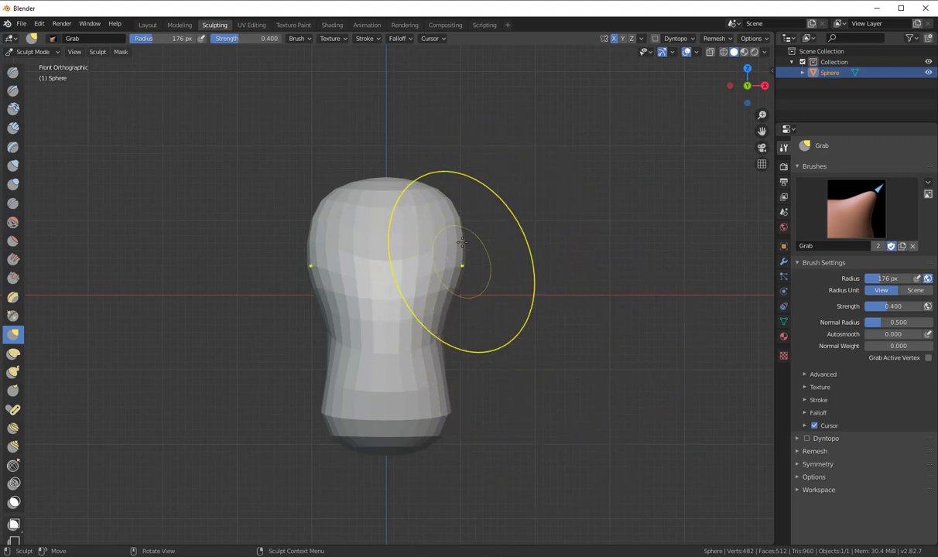
{"action": "mouse_move", "coordinate": [461, 243]}
{"action": "left_mouse_down"}
{"action": "mouse_move", "coordinate": [439, 245]}
{"action": "mouse_move", "coordinate": [434, 211]}
{"action": "left_mouse_up"}
{"action": "left_click_drag", "start_coordinate": [449, 262], "coordinate": [435, 267]}
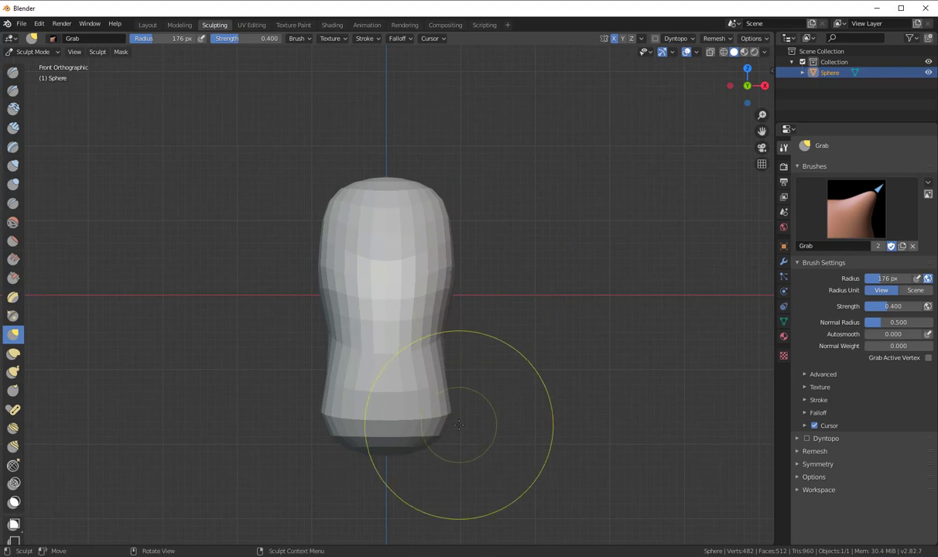
- Pull the base's corners down slightly and flare its sides outward so the base is wider than the upper part
{"action": "left_click_drag", "start_coordinate": [440, 429], "coordinate": [440, 458]}
{"action": "left_click_drag", "start_coordinate": [443, 433], "coordinate": [453, 434]}
{"action": "left_click_drag", "start_coordinate": [443, 390], "coordinate": [453, 378]}
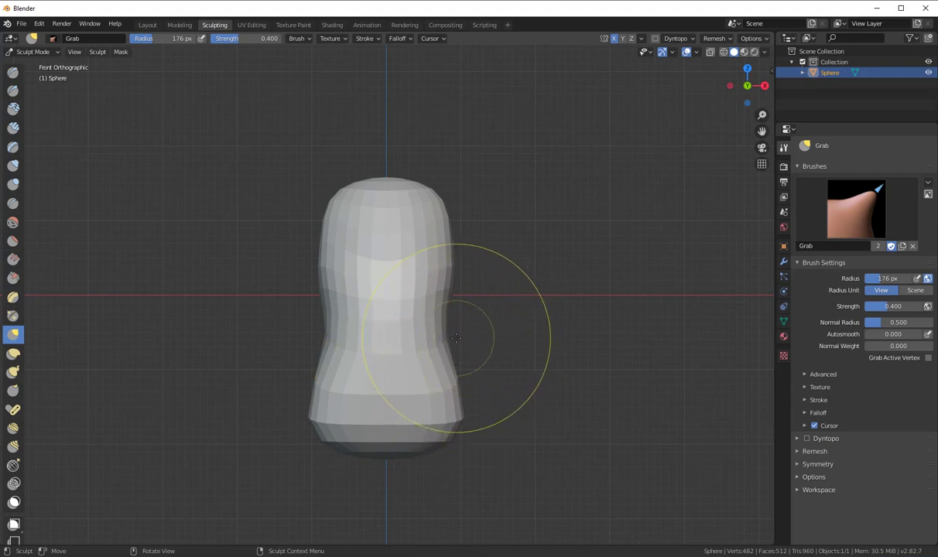
- Narrow the waist further above the flared base while reducing the Grab brush radius to 94 px
{"action": "key", "text": "f"}
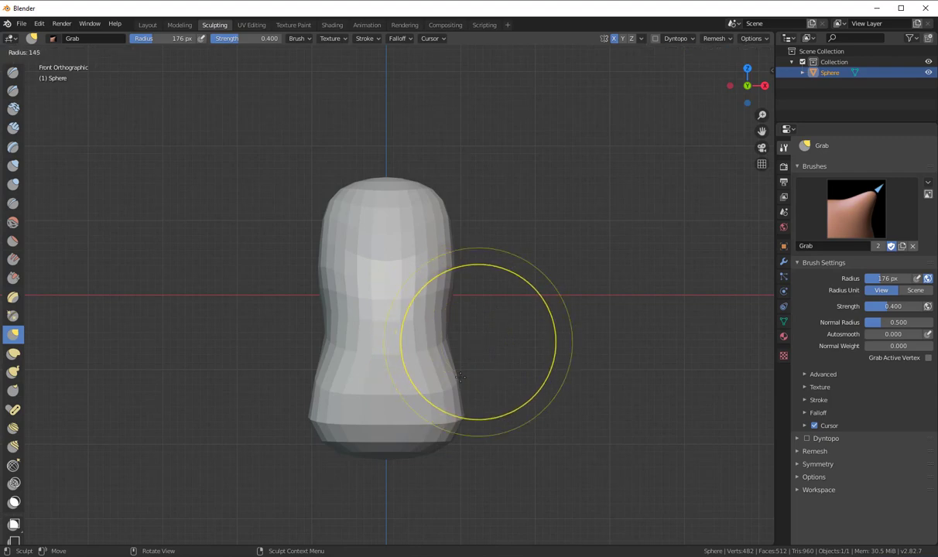
{"action": "left_click", "coordinate": [448, 398]}
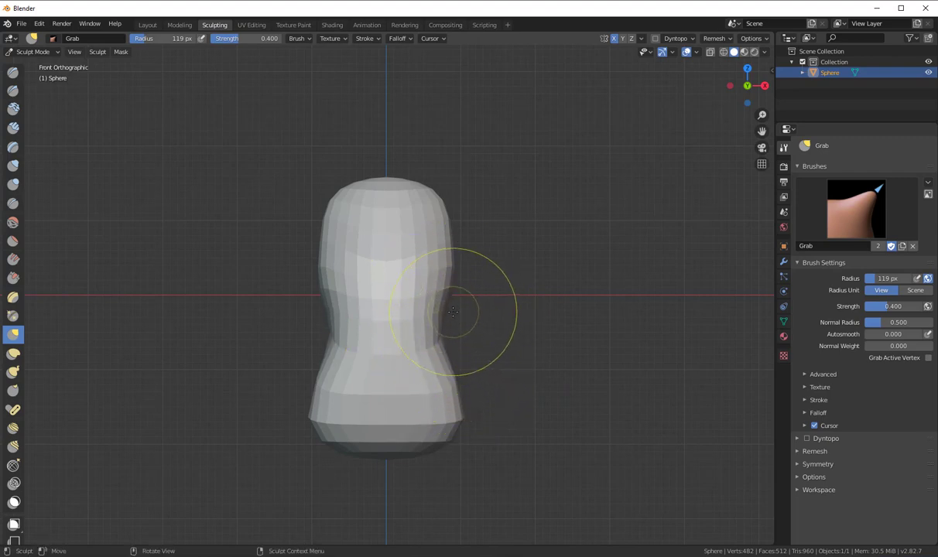
{"action": "key", "text": "f"}
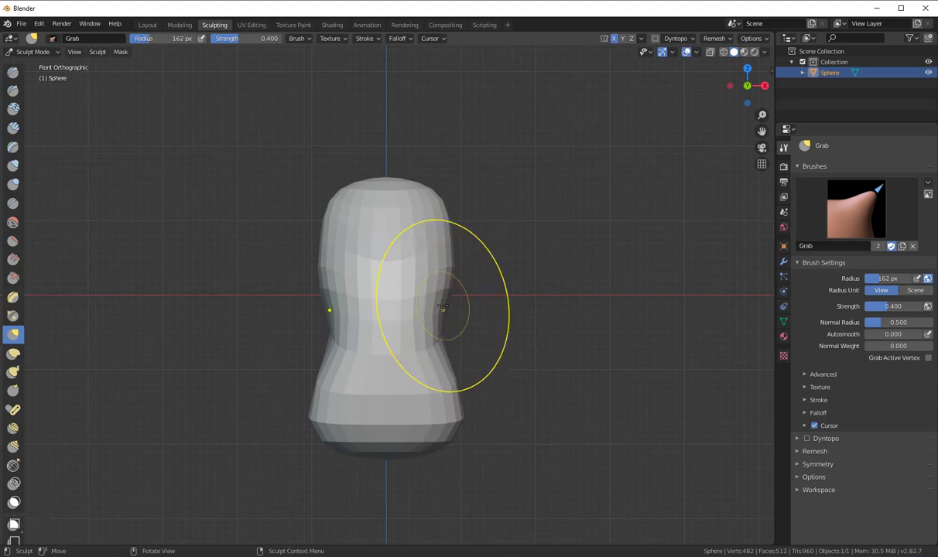
{"action": "left_click", "coordinate": [441, 306]}
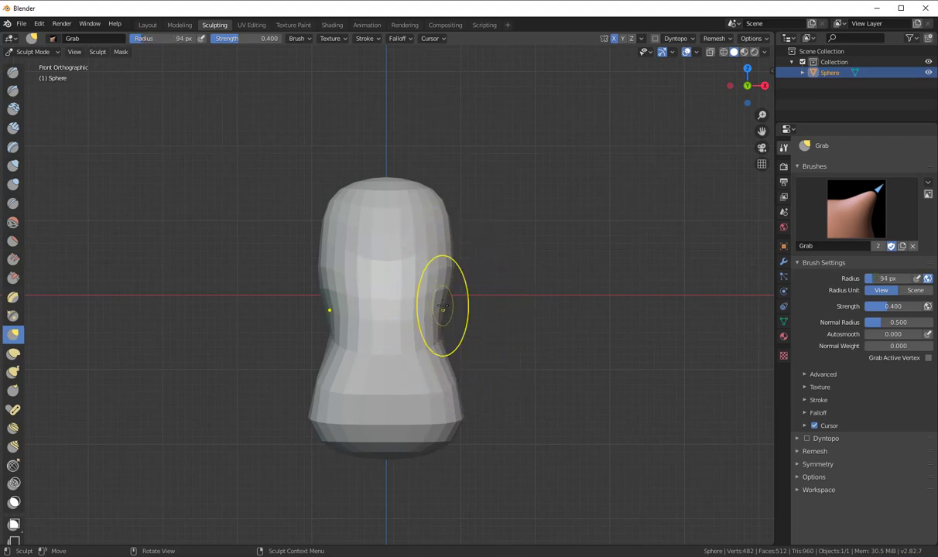
{"action": "right_click", "coordinate": [421, 317]}
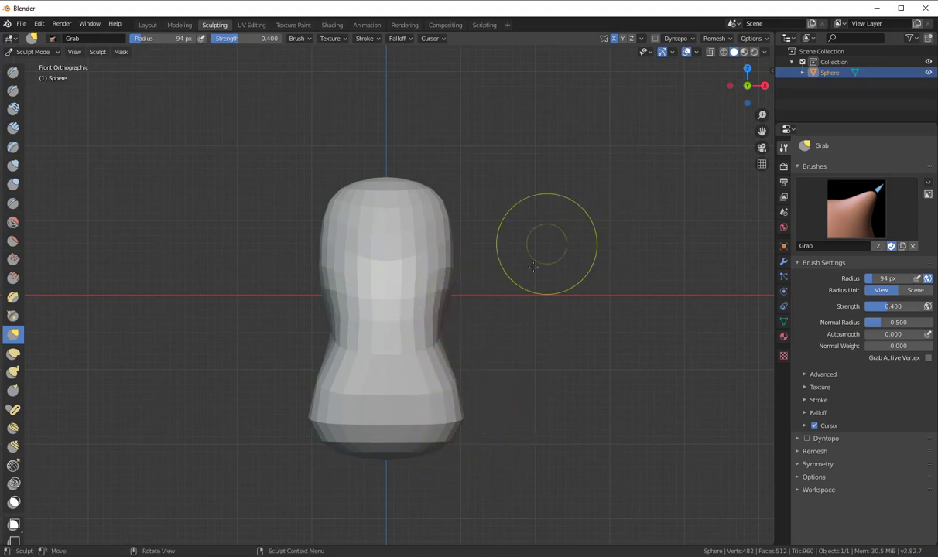
- In left orthographic view, set the Grab brush radius to 139 px and flatten the bulge on the -Y side
{"action": "middle_click_drag", "start_coordinate": [534, 267], "coordinate": [623, 147]}
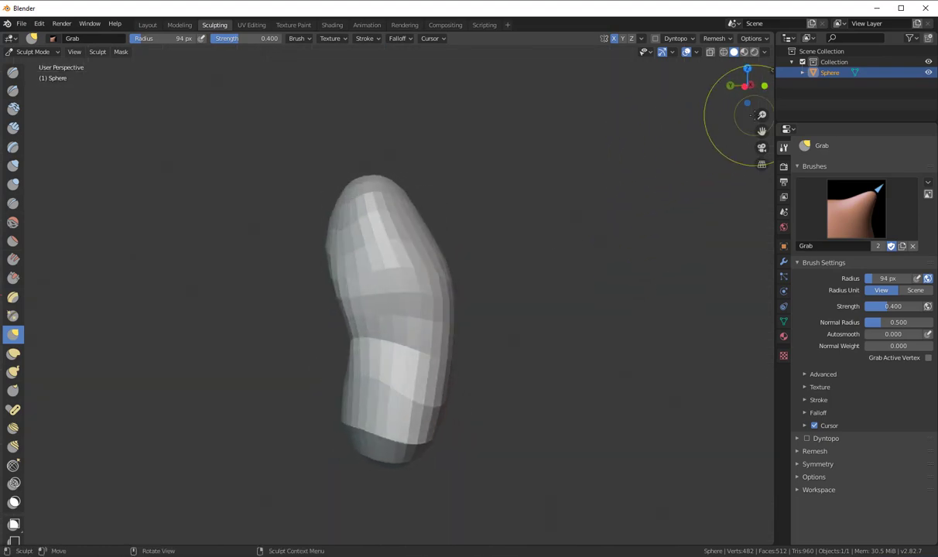
{"action": "left_click", "coordinate": [745, 88]}
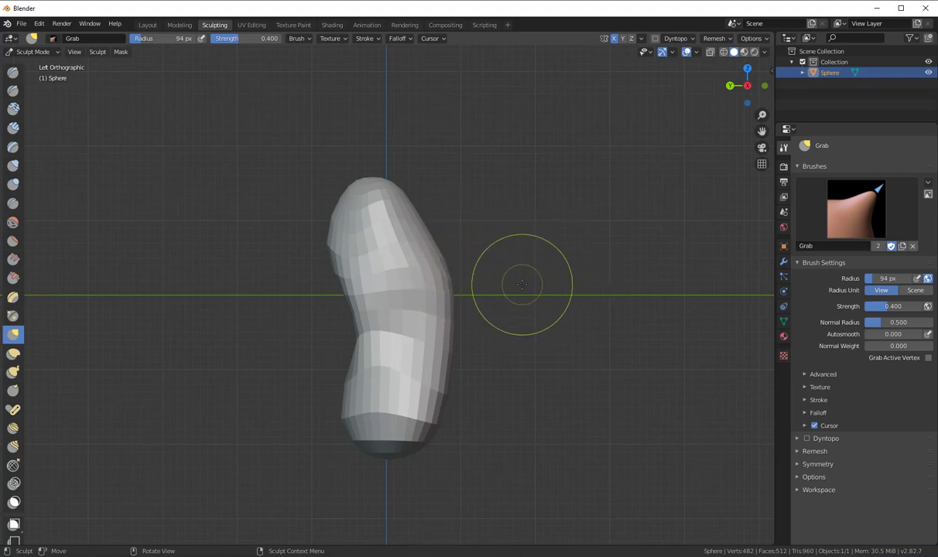
{"action": "key", "text": "f"}
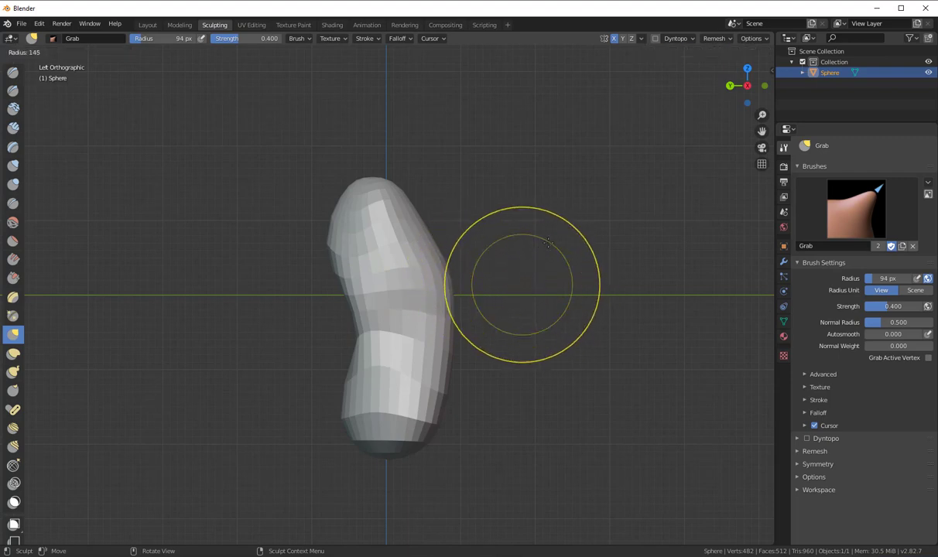
{"action": "left_click", "coordinate": [448, 274]}
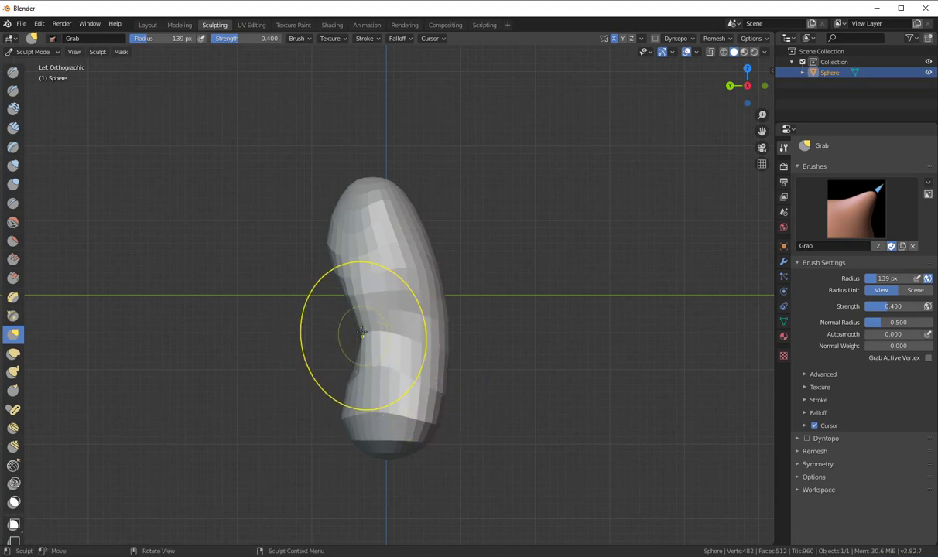
- Deepen the hollow midway down the +Y side and push the +Y side of the upper part inward to slim it
{"action": "left_click_drag", "start_coordinate": [362, 332], "coordinate": [376, 337]}
{"action": "left_click_drag", "start_coordinate": [344, 419], "coordinate": [339, 418]}
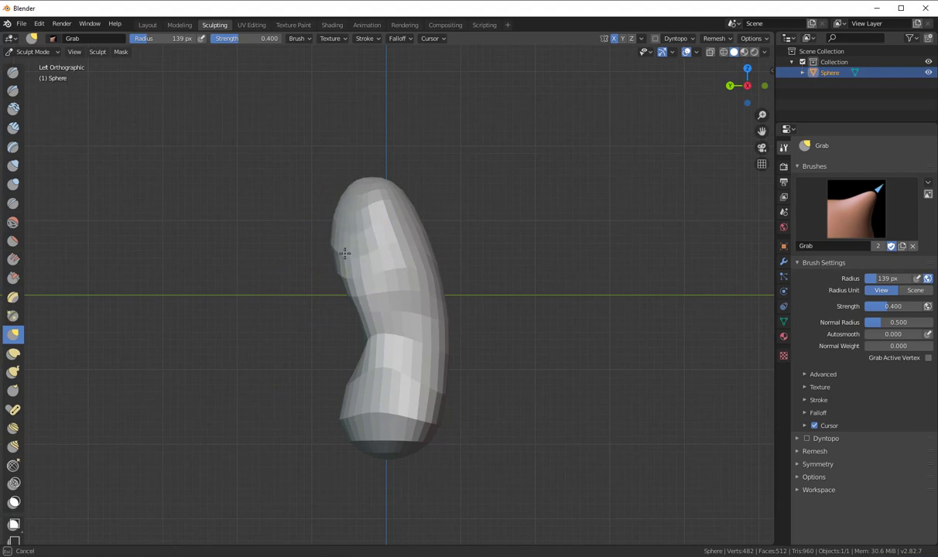
{"action": "left_click_drag", "start_coordinate": [344, 253], "coordinate": [344, 253]}
{"action": "left_click_drag", "start_coordinate": [336, 251], "coordinate": [360, 208]}
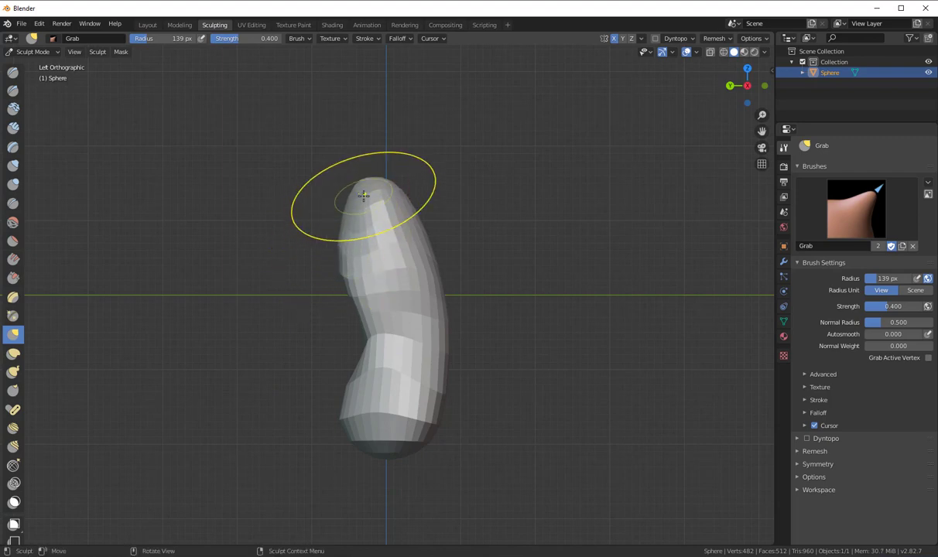
{"action": "mouse_move", "coordinate": [341, 283]}
{"action": "left_mouse_down"}
{"action": "mouse_move", "coordinate": [353, 291]}
{"action": "mouse_move", "coordinate": [345, 302]}
{"action": "mouse_move", "coordinate": [362, 292]}
{"action": "left_mouse_up"}
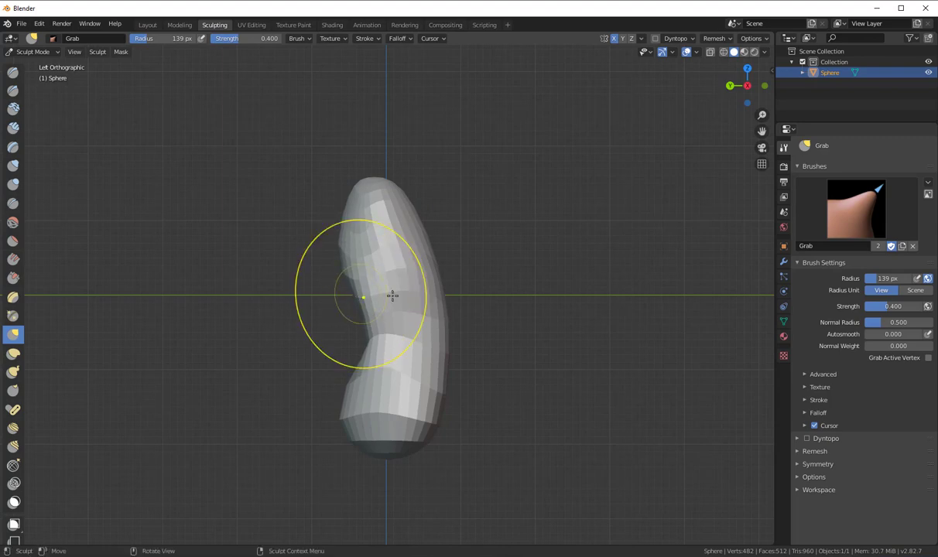
- Try smoothing the form from the +Y side around the waist and undo the smoothing
{"action": "mouse_move", "coordinate": [570, 429]}
{"action": "middle_mouse_down"}
{"action": "mouse_move", "coordinate": [525, 387]}
{"action": "mouse_move", "coordinate": [440, 383]}
{"action": "mouse_move", "coordinate": [684, 377]}
{"action": "mouse_move", "coordinate": [628, 383]}
{"action": "middle_mouse_up"}
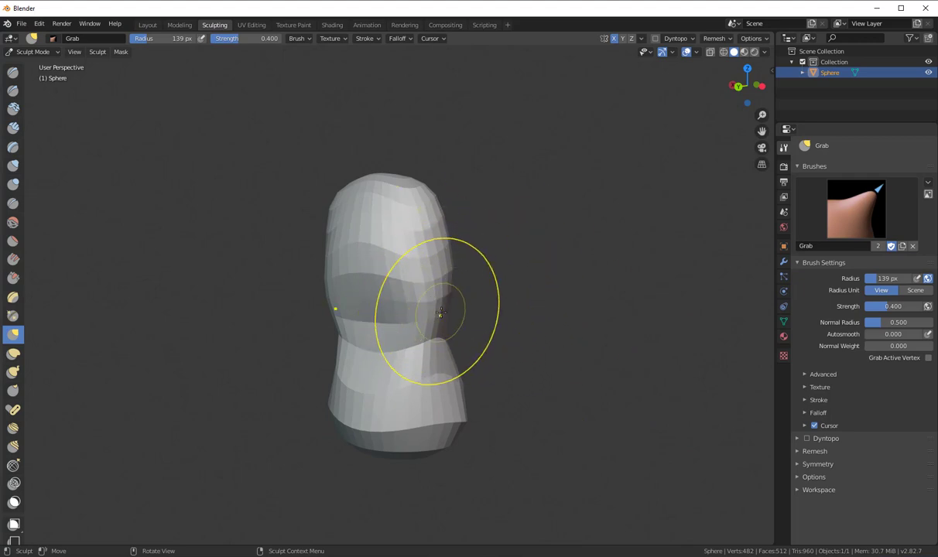
{"action": "left_click_drag", "start_coordinate": [430, 310], "coordinate": [427, 303], "text": "shift"}
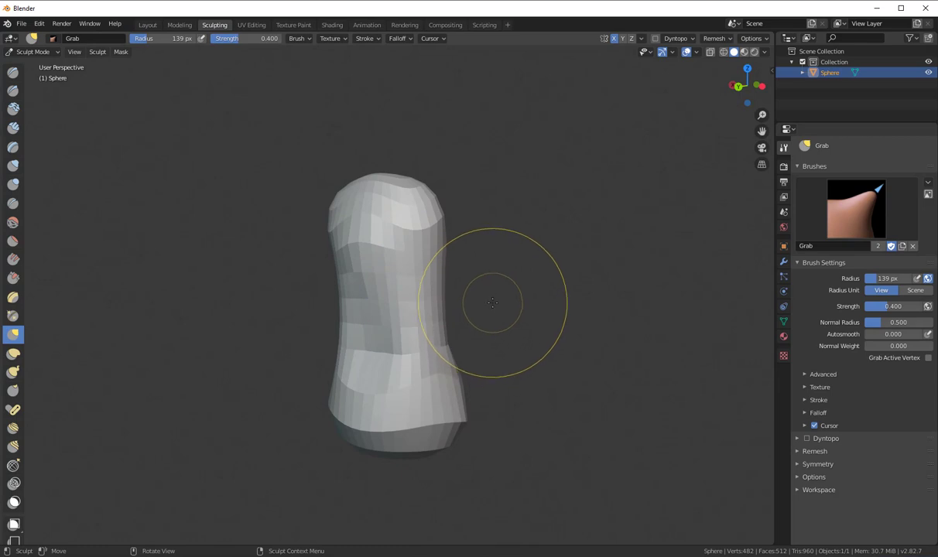
{"action": "key", "text": "ctrl+z"}
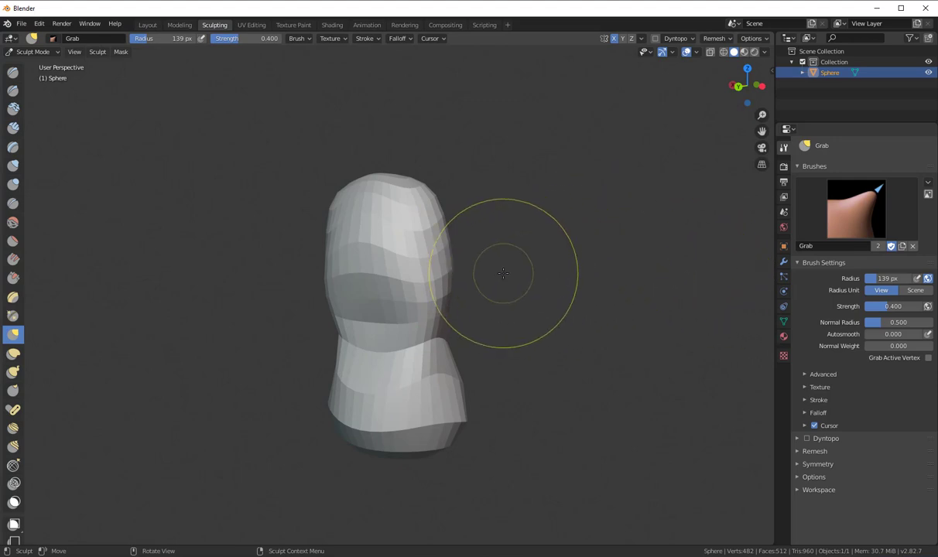
- Set the Smooth brush strength to 0.367 and smooth the ridges around the middle and waist of the form
{"action": "key", "text": "shift+s"}
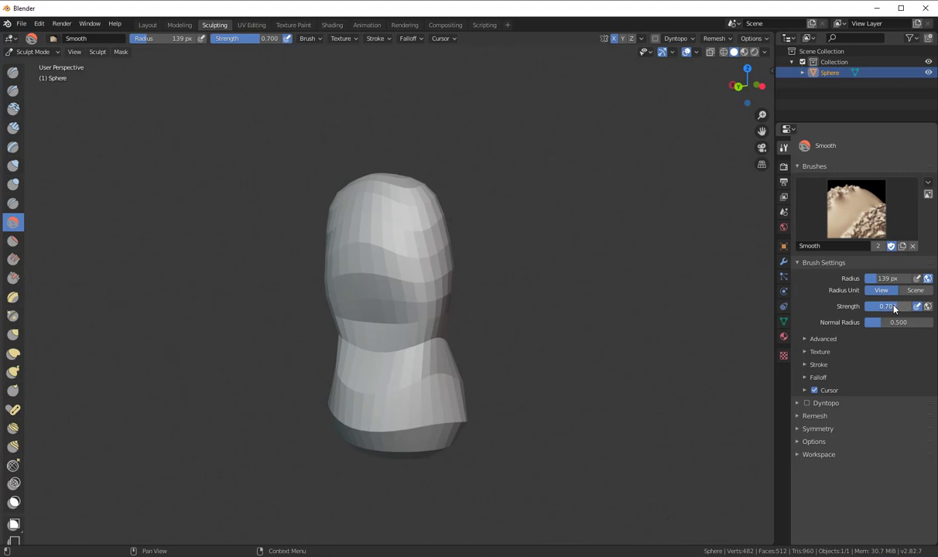
{"action": "left_click_drag", "start_coordinate": [895, 308], "coordinate": [875, 309]}
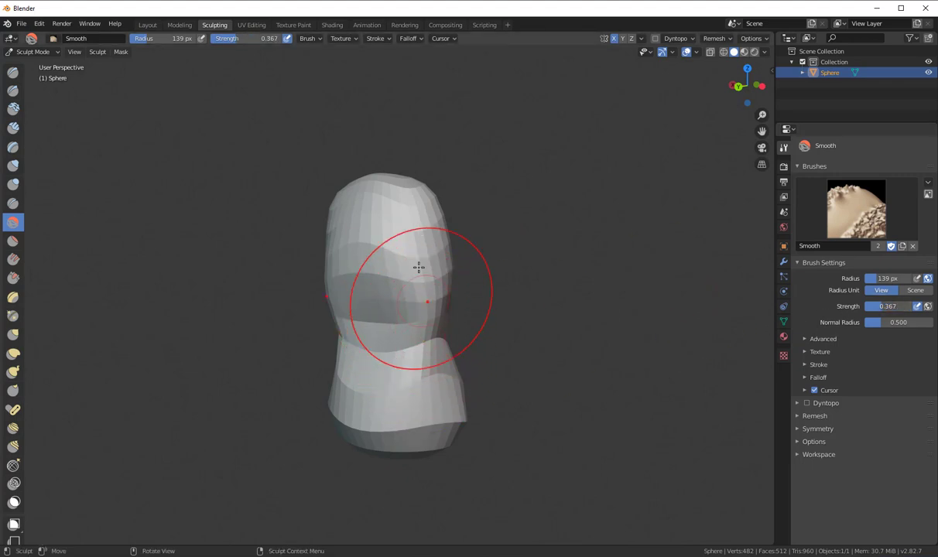
{"action": "mouse_move", "coordinate": [418, 267]}
{"action": "left_mouse_down"}
{"action": "mouse_move", "coordinate": [441, 292]}
{"action": "mouse_move", "coordinate": [395, 248]}
{"action": "left_mouse_up"}
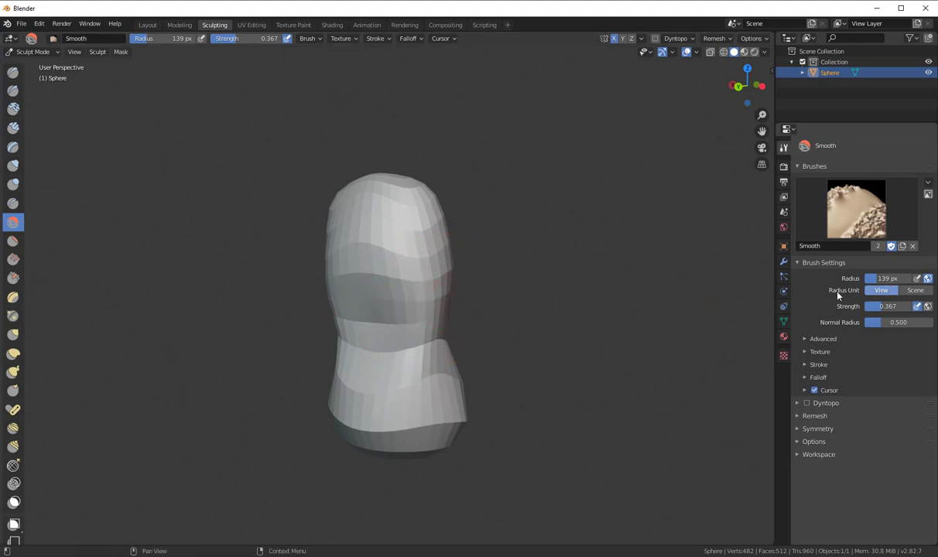
{"action": "mouse_move", "coordinate": [407, 284]}
{"action": "left_mouse_down"}
{"action": "mouse_move", "coordinate": [424, 283]}
{"action": "mouse_move", "coordinate": [423, 414]}
{"action": "mouse_move", "coordinate": [419, 379]}
{"action": "mouse_move", "coordinate": [462, 365]}
{"action": "left_mouse_up"}
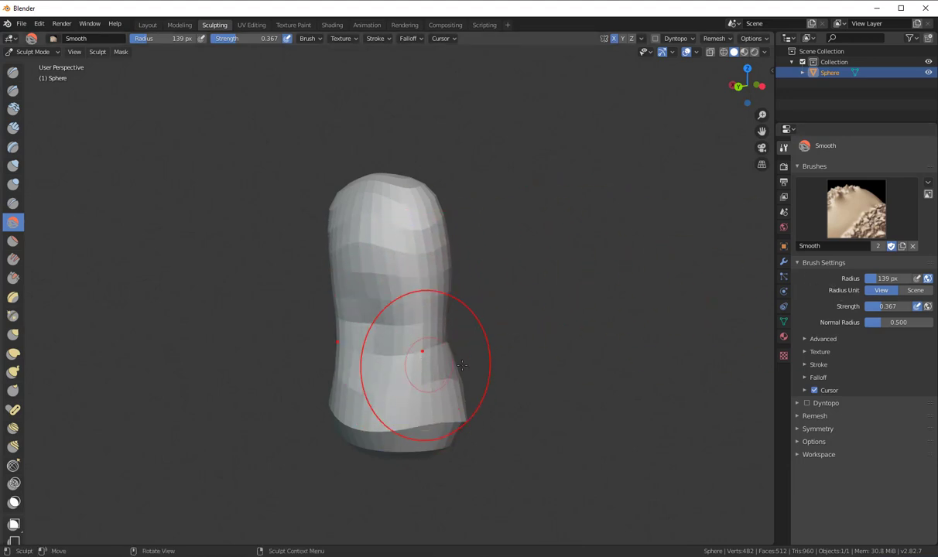
{"action": "mouse_move", "coordinate": [509, 354]}
{"action": "middle_mouse_down"}
{"action": "mouse_move", "coordinate": [457, 344]}
{"action": "mouse_move", "coordinate": [496, 340]}
{"action": "mouse_move", "coordinate": [381, 329]}
{"action": "middle_mouse_up"}
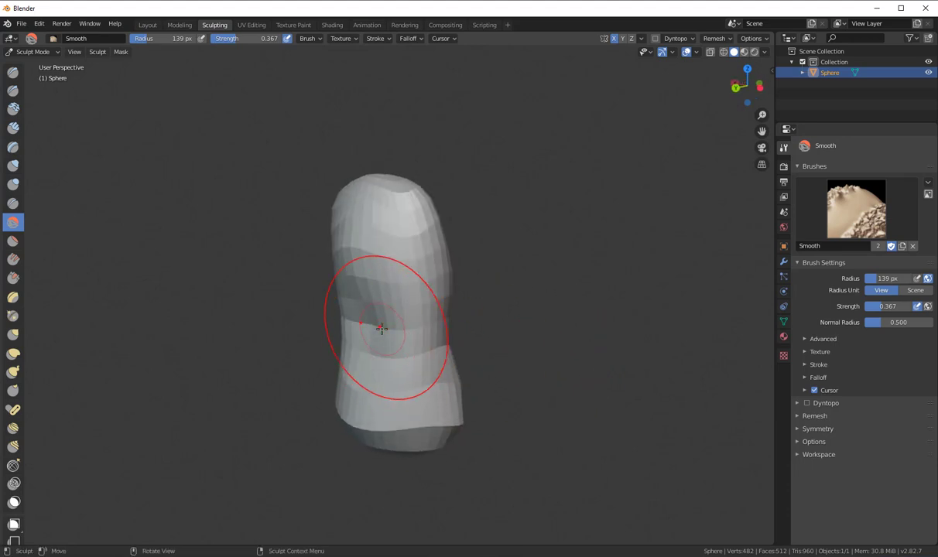
{"action": "mouse_move", "coordinate": [493, 324]}
{"action": "middle_mouse_down"}
{"action": "mouse_move", "coordinate": [415, 383]}
{"action": "mouse_move", "coordinate": [372, 383]}
{"action": "mouse_move", "coordinate": [434, 363]}
{"action": "middle_mouse_up"}
- With the Grab brush, push the +Y side of the waist inward in left orthographic view and pinch its sides from the front
{"action": "middle_click_drag", "start_coordinate": [623, 174], "coordinate": [701, 116], "text": "alt"}
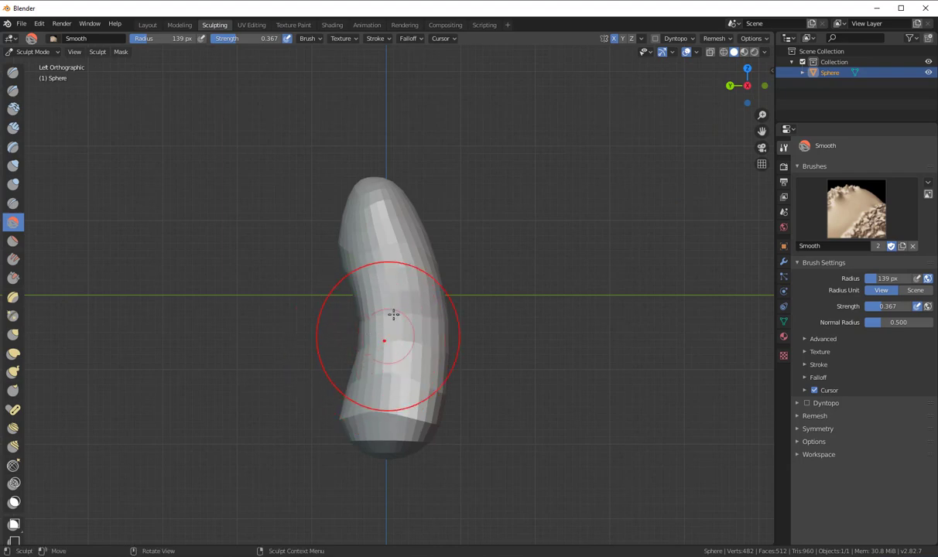
{"action": "key", "text": "g"}
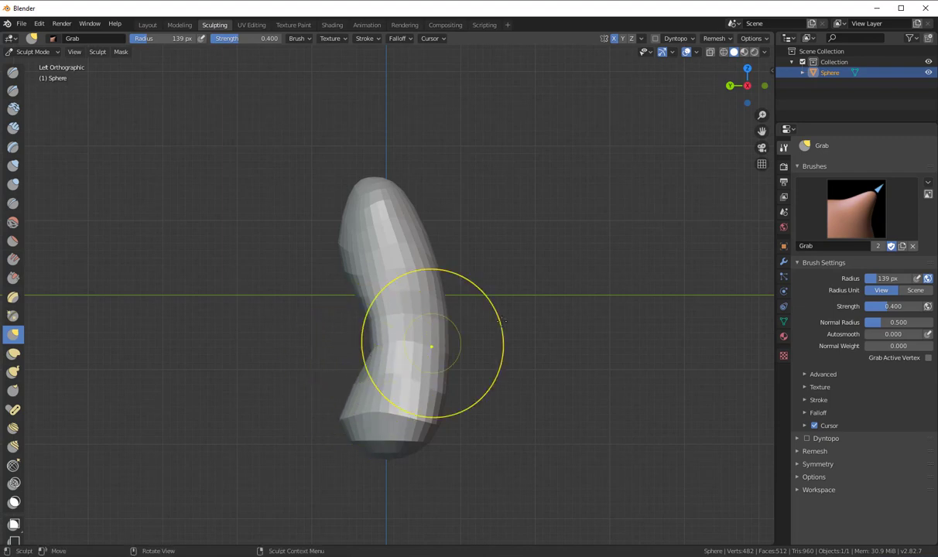
{"action": "mouse_move", "coordinate": [431, 400]}
{"action": "middle_mouse_down"}
{"action": "mouse_move", "coordinate": [461, 350]}
{"action": "mouse_move", "coordinate": [461, 361]}
{"action": "middle_mouse_up"}
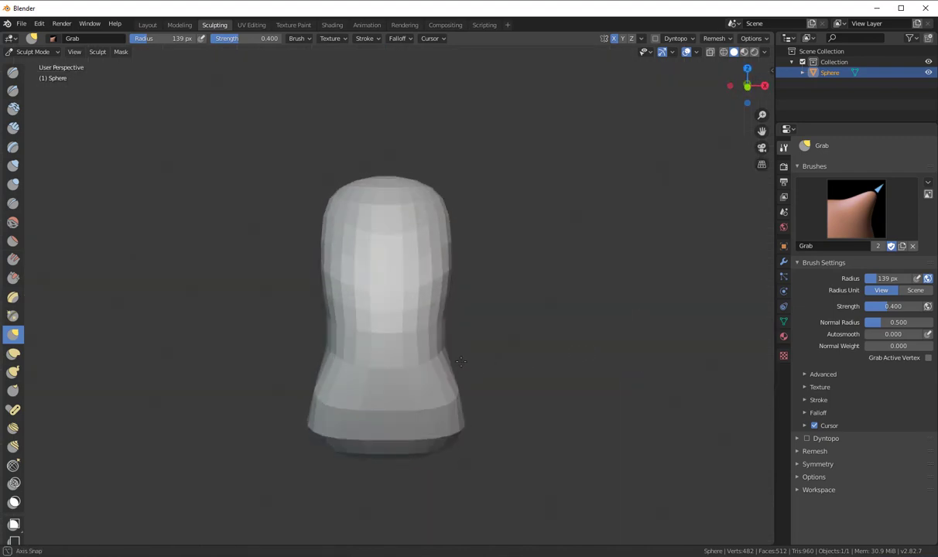
{"action": "left_click_drag", "start_coordinate": [444, 346], "coordinate": [438, 347]}
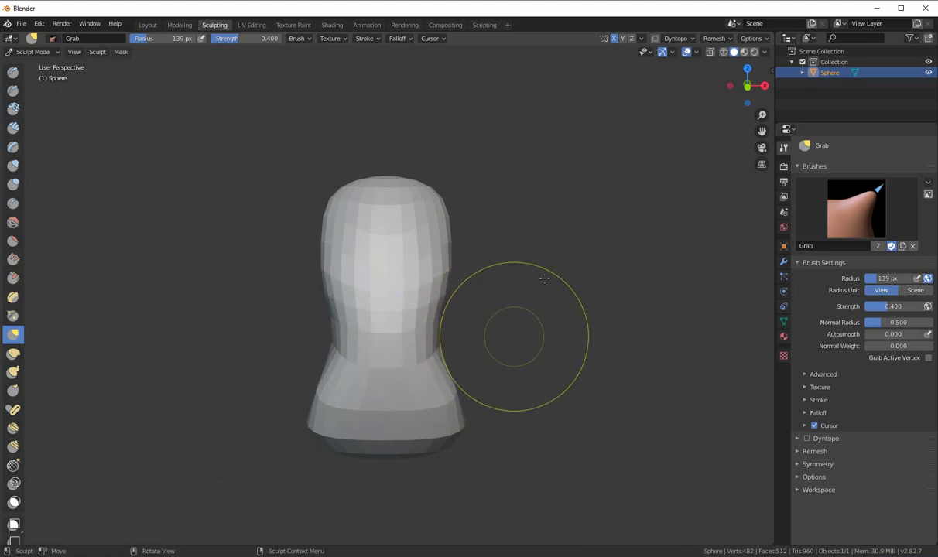
- In front orthographic view, pull the centre of the form's underside slightly down to round it
{"action": "left_click", "coordinate": [747, 87]}
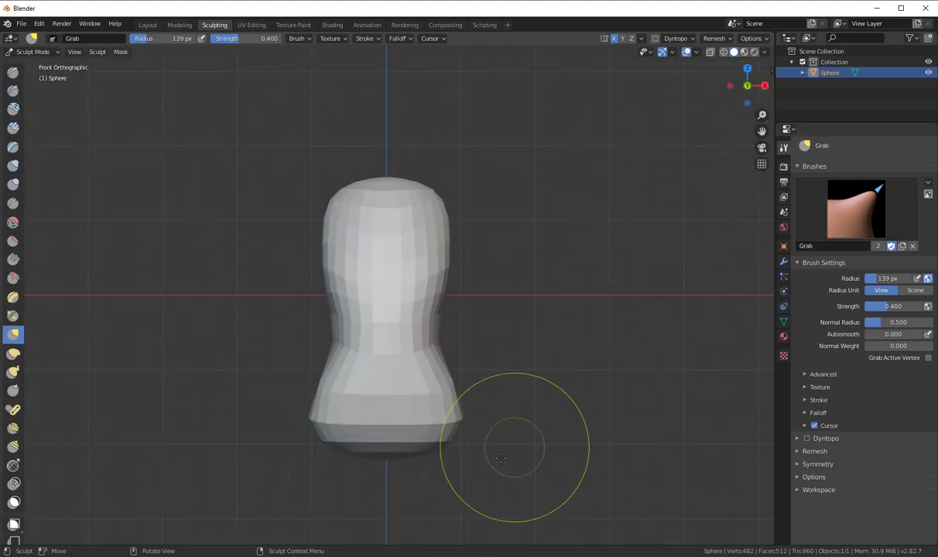
{"action": "left_click_drag", "start_coordinate": [385, 458], "coordinate": [386, 470]}
{"action": "mouse_move", "coordinate": [544, 357]}
{"action": "middle_mouse_down"}
{"action": "mouse_move", "coordinate": [478, 377]}
{"action": "mouse_move", "coordinate": [705, 353]}
{"action": "mouse_move", "coordinate": [543, 366]}
{"action": "middle_mouse_up"}
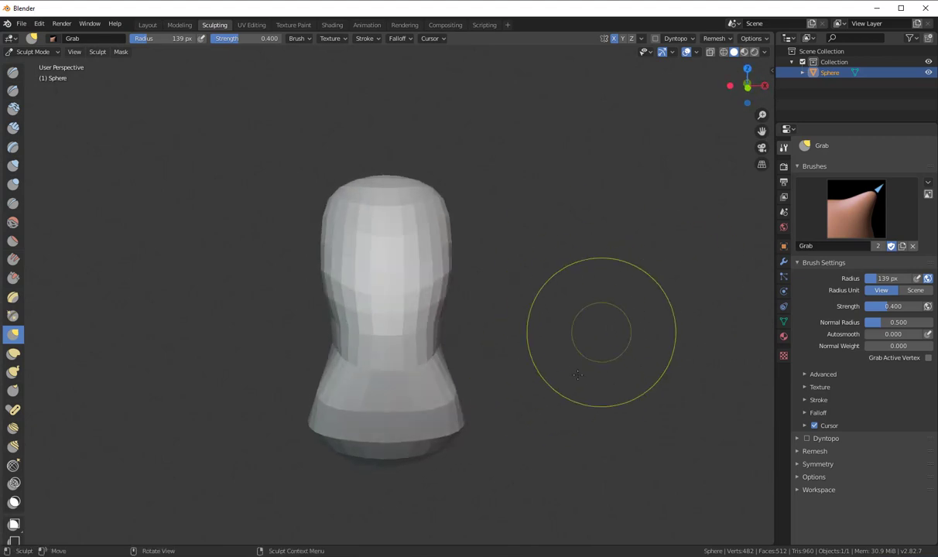